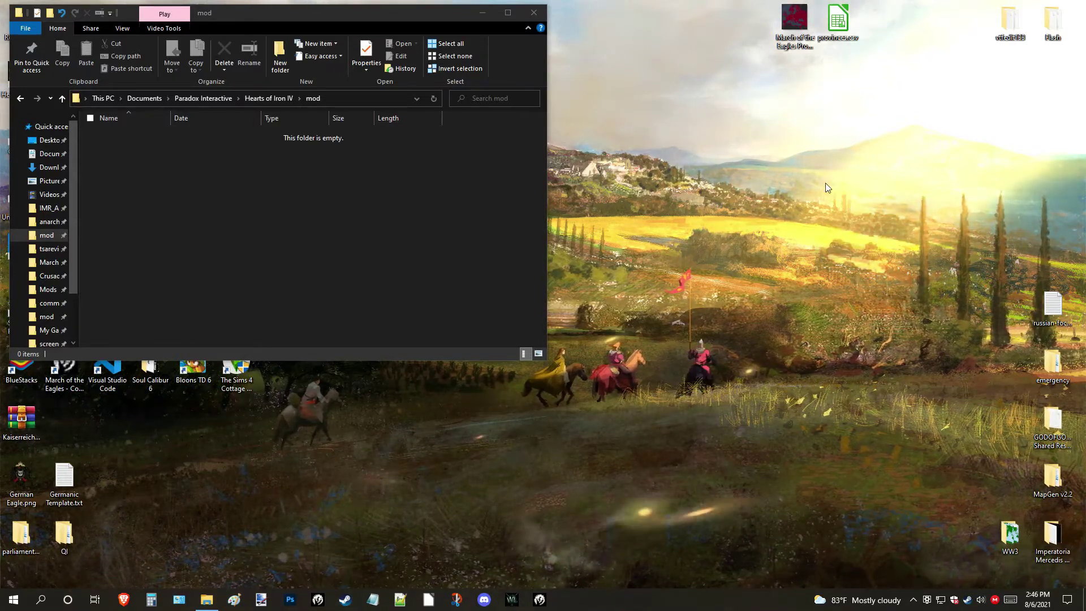
- Move the Kaiserreich.zip archive to a clear area of the desktop and extract it into its own Kaiserreich folder
drag(383, 13, 372, 9)
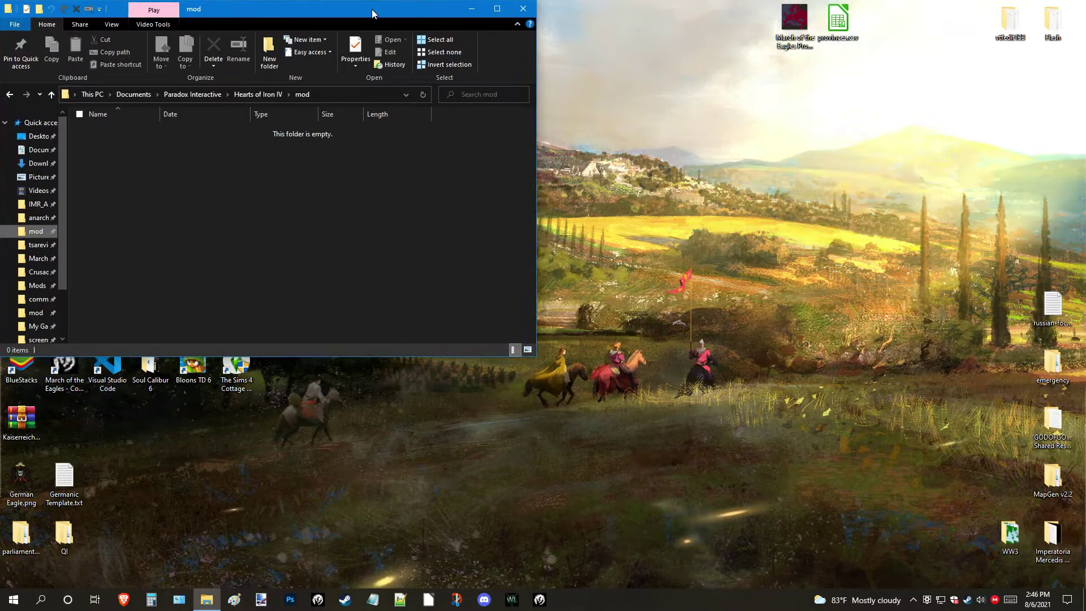
click(24, 431)
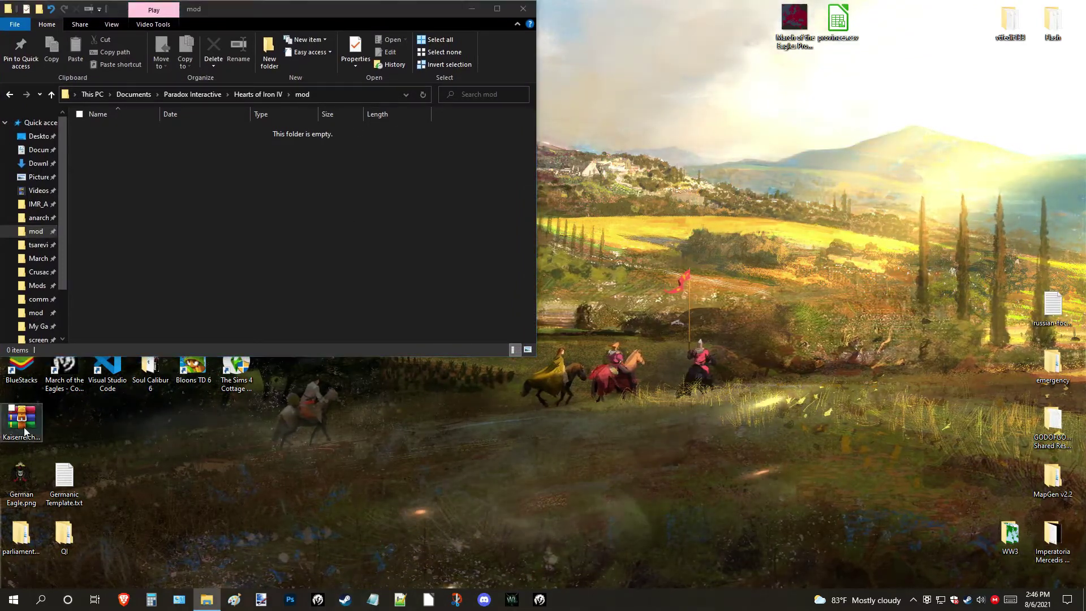
drag(25, 431, 591, 456)
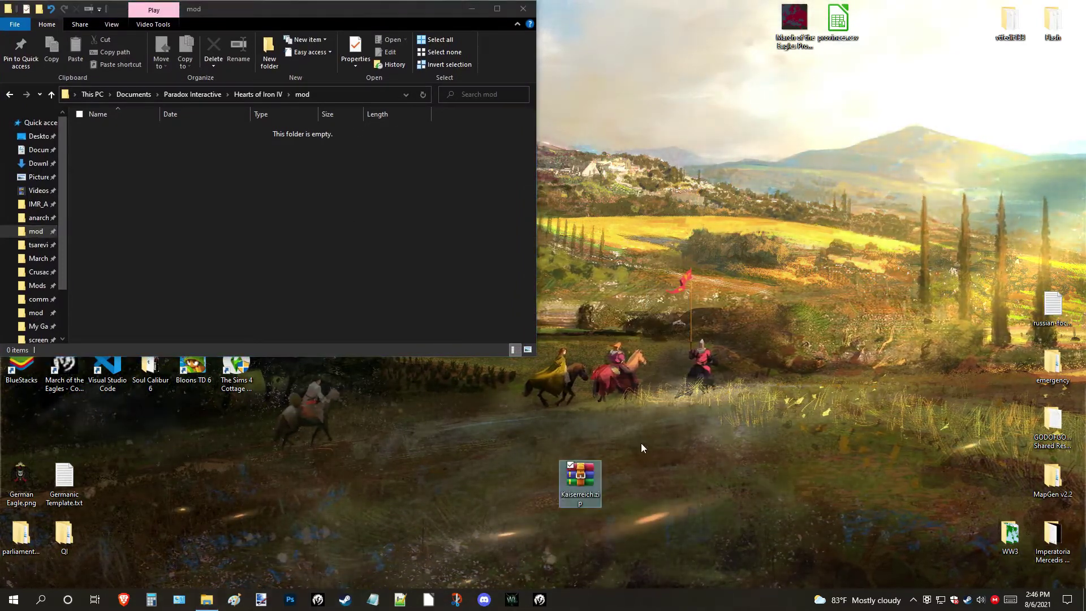
click(635, 478)
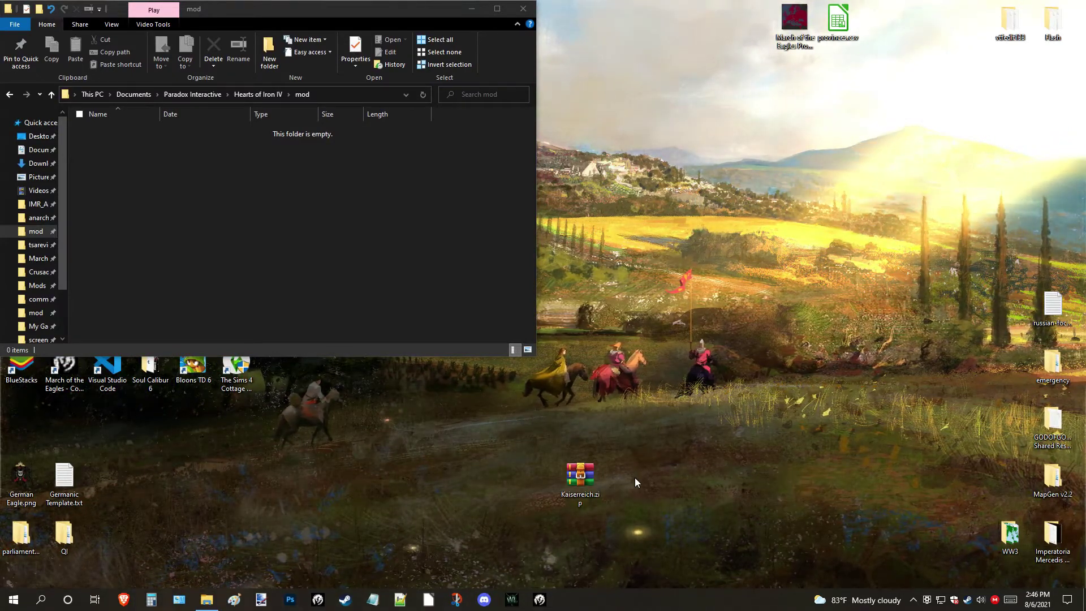
click(572, 475)
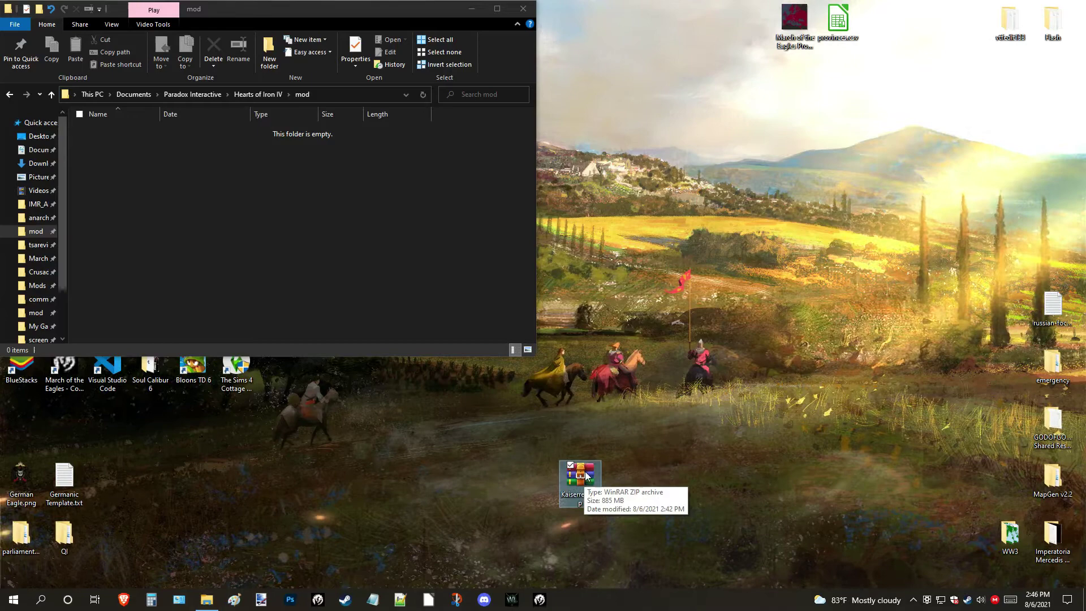
right_click(586, 476)
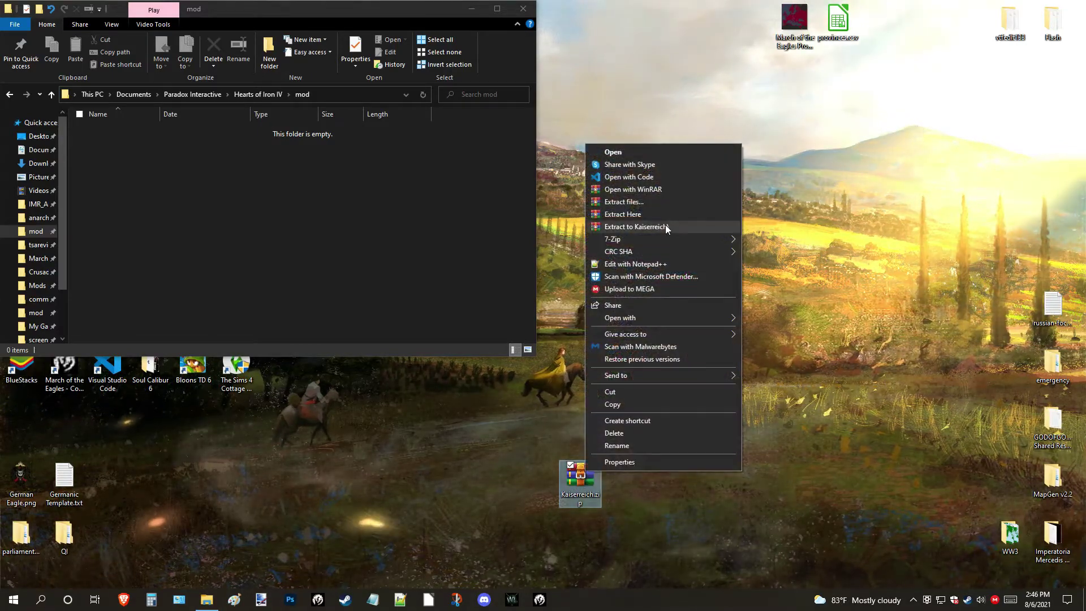
click(665, 226)
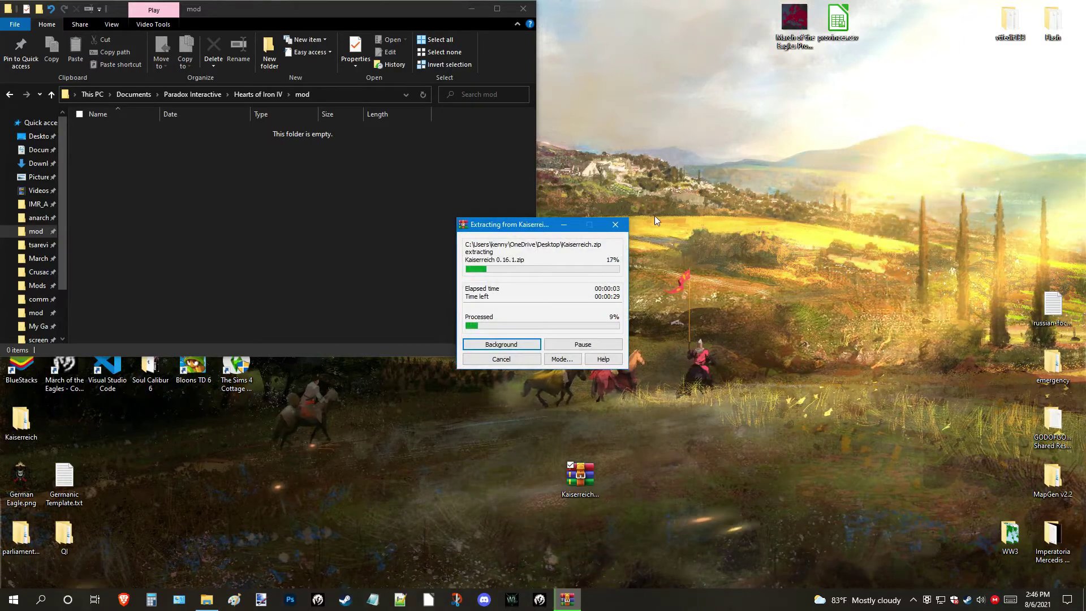
drag(525, 226, 699, 140)
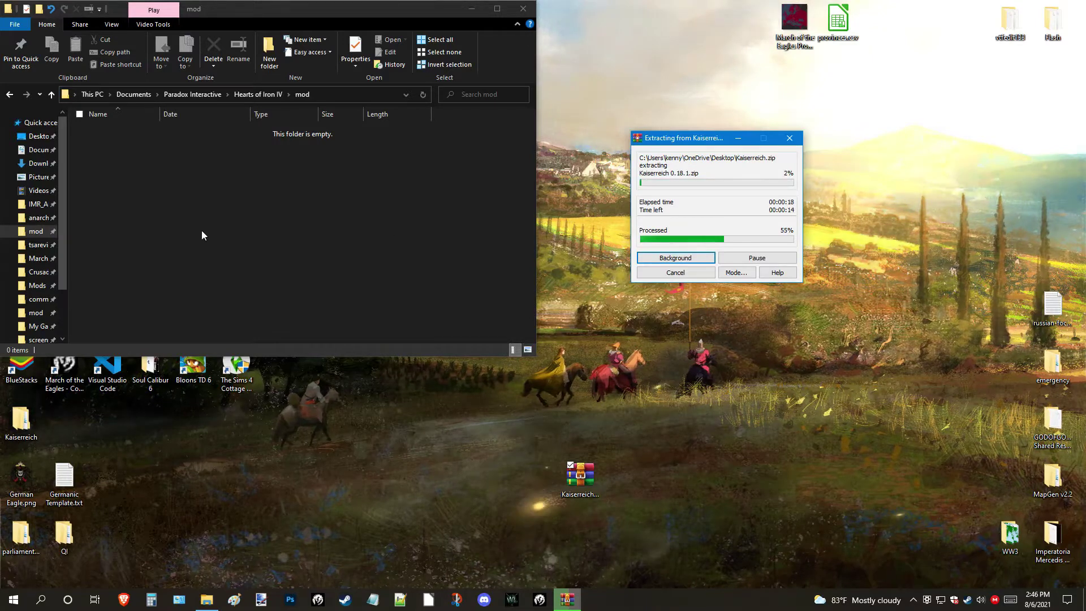
click(334, 227)
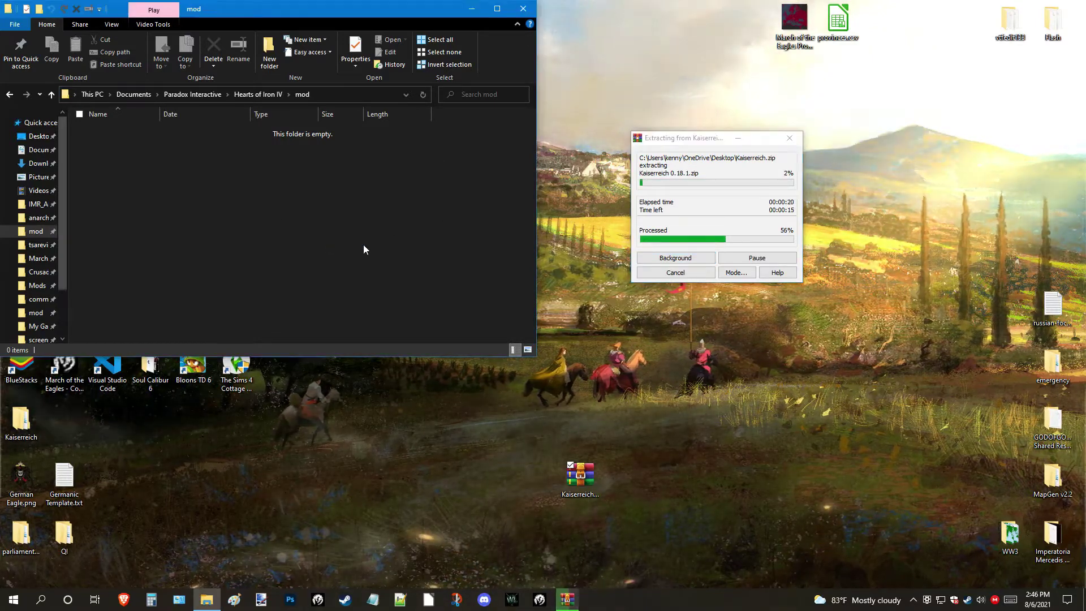
drag(452, 211, 266, 131)
drag(431, 151, 250, 52)
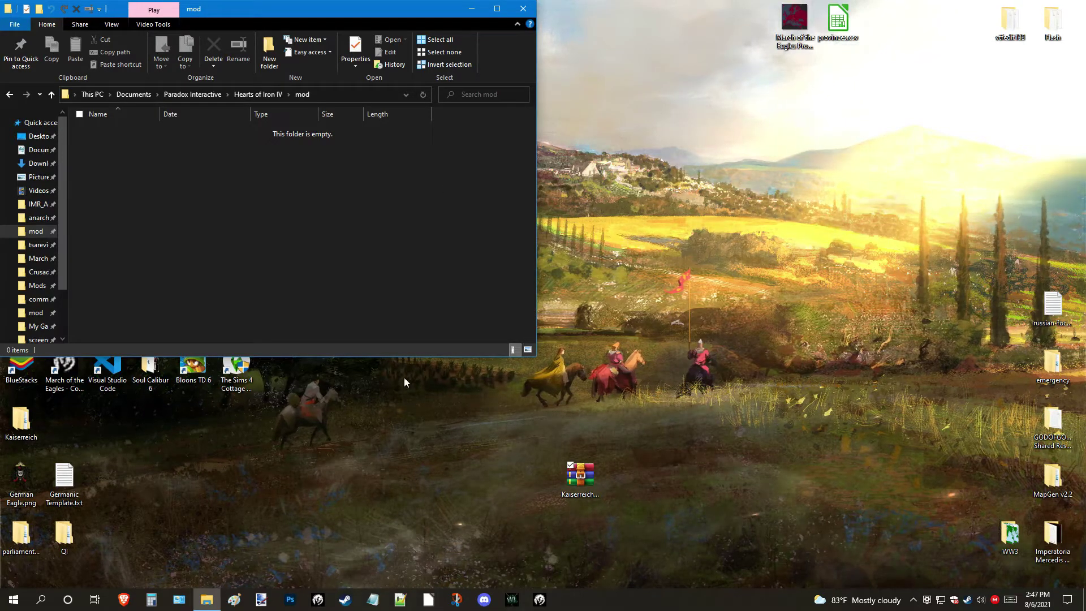
- Place the extracted Kaiserreich folder beside its archive on the desktop and open the Kaiserreich folder nested inside it
drag(21, 419, 539, 476)
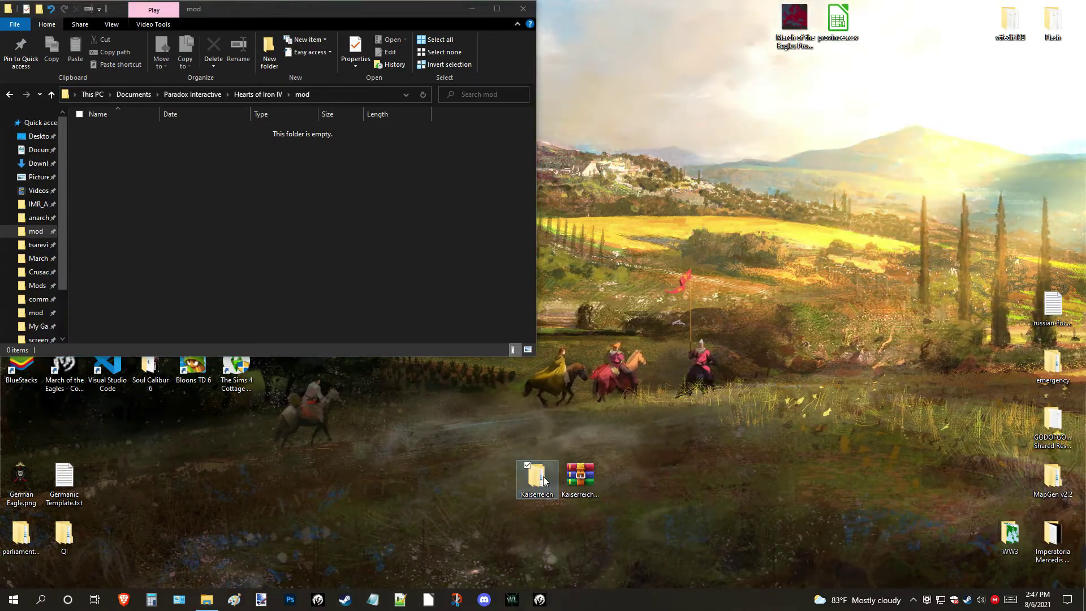
double_click(537, 477)
drag(319, 31, 786, 87)
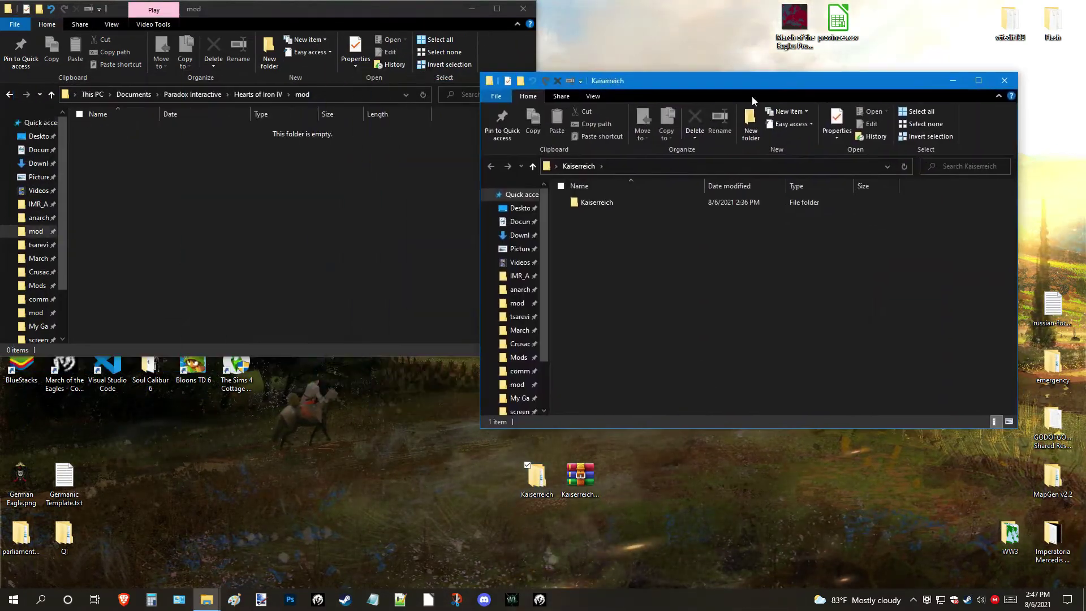
double_click(599, 203)
drag(646, 285, 630, 308)
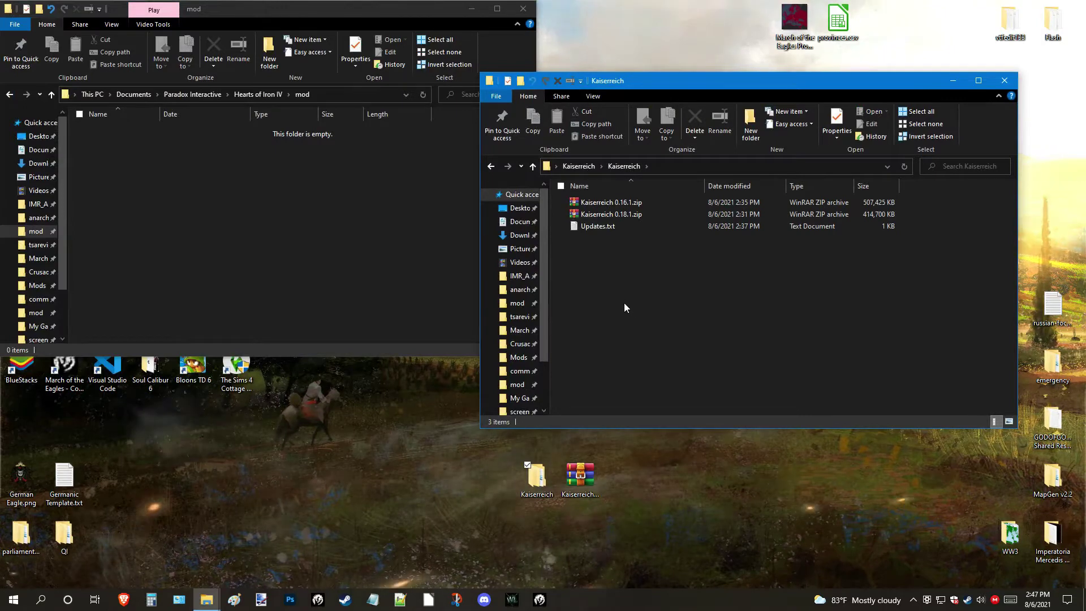
- Read Updates.txt to check which Kaiserreich archive holds the updated version, and close the file
double_click(616, 229)
drag(575, 347, 387, 362)
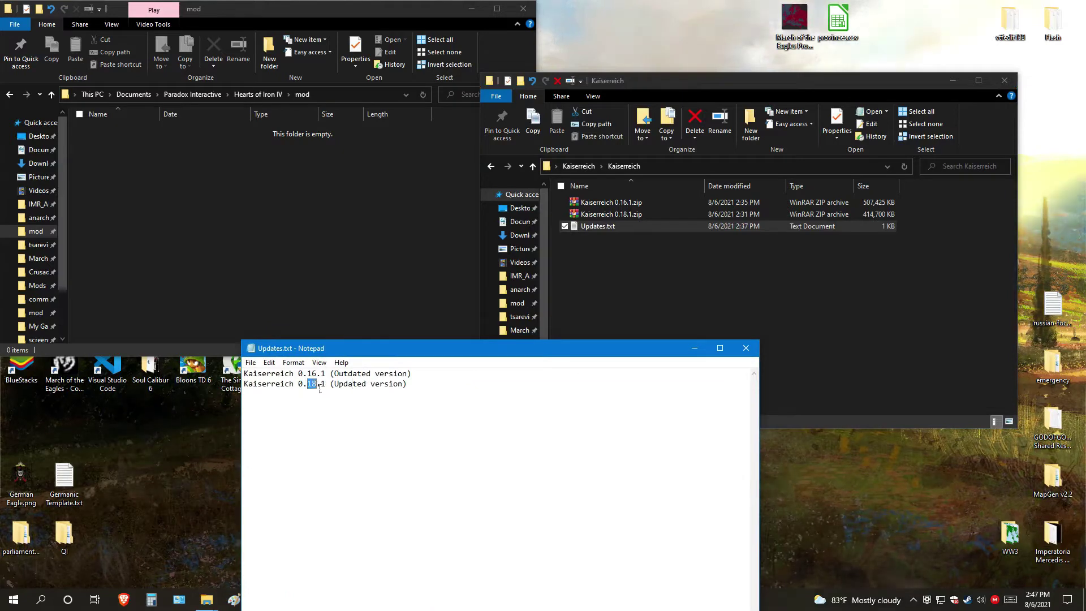
click(620, 214)
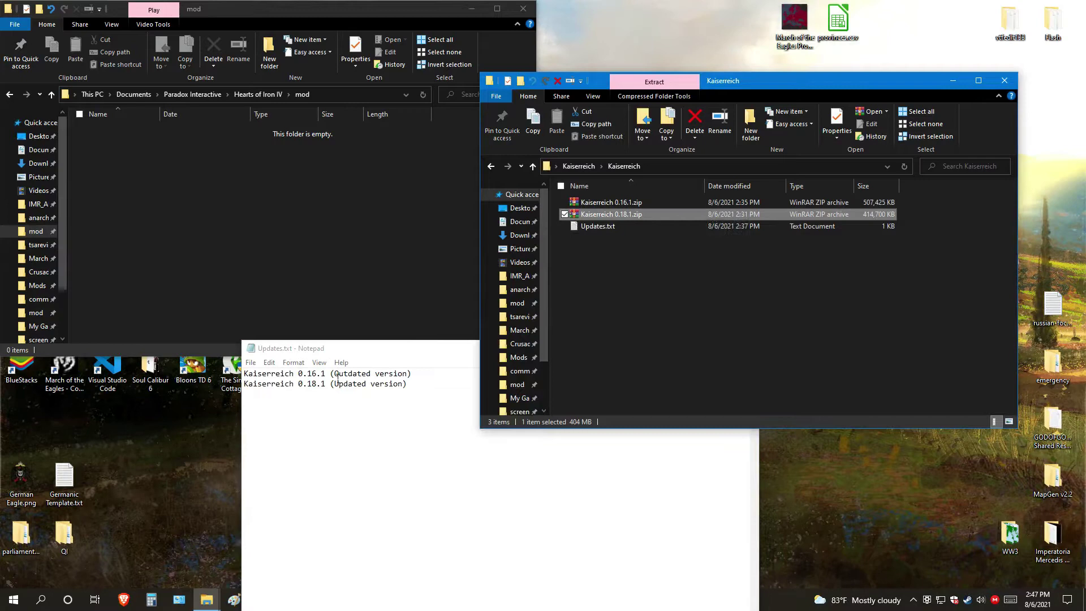
click(319, 376)
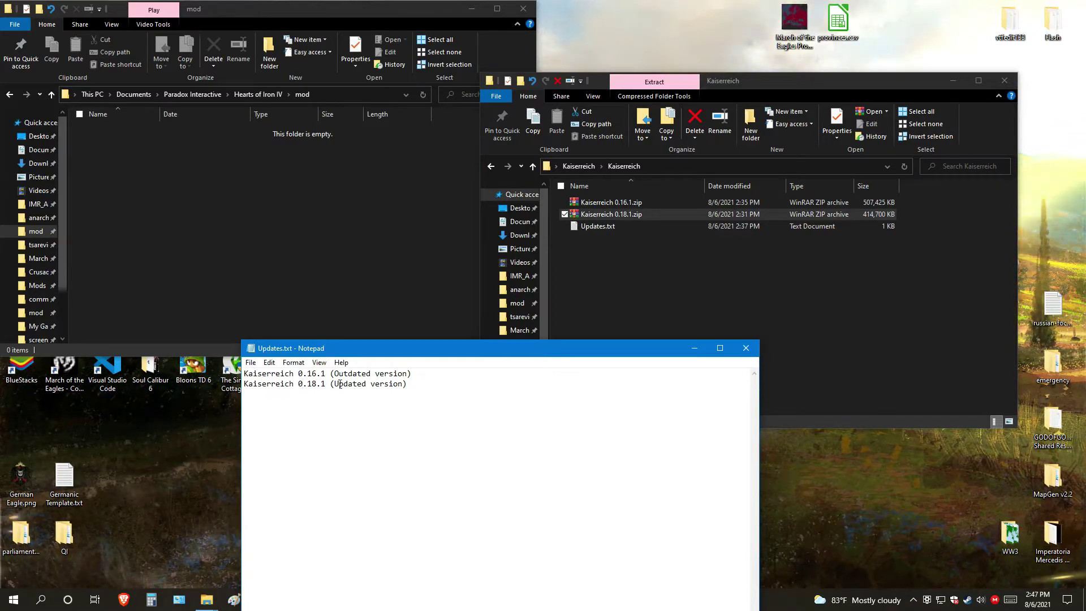
click(749, 349)
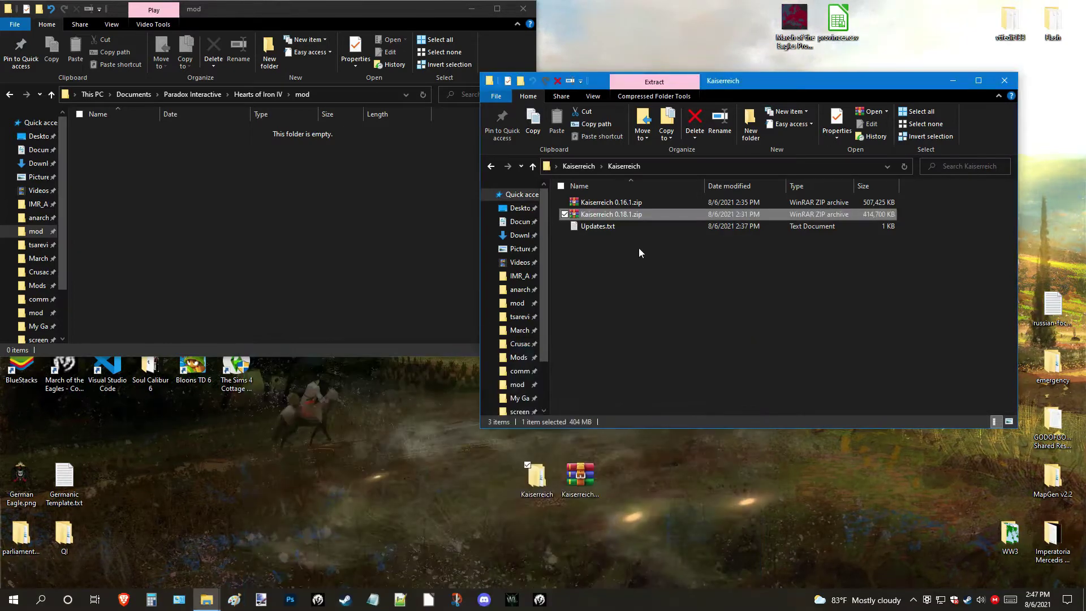
- Extract Kaiserreich 0.18.1.zip into a separate Kaiserreich 0.18.1 folder beside the archive
click(639, 248)
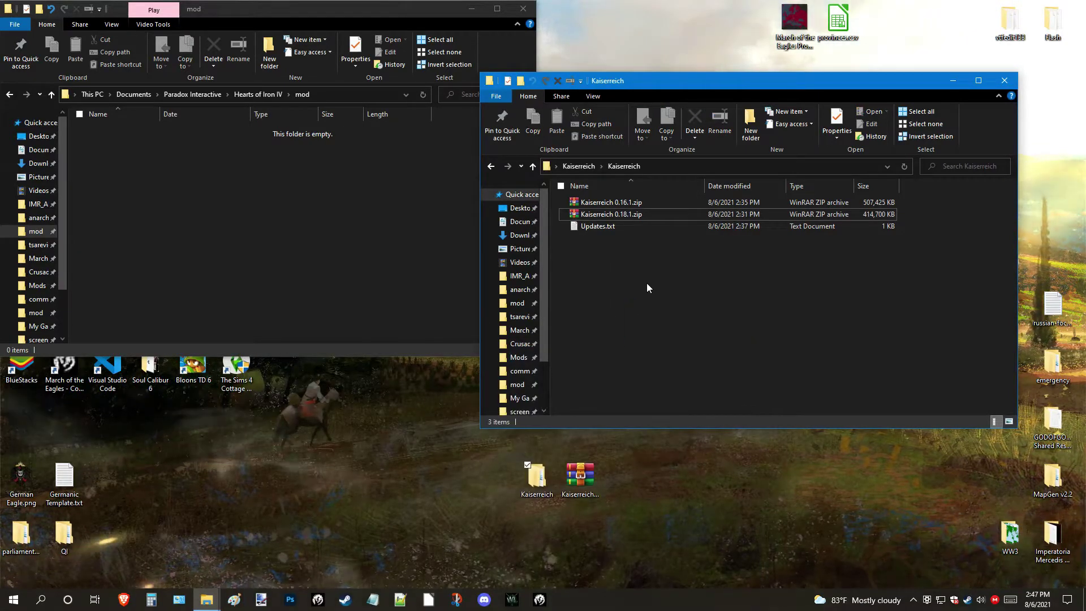
click(641, 205)
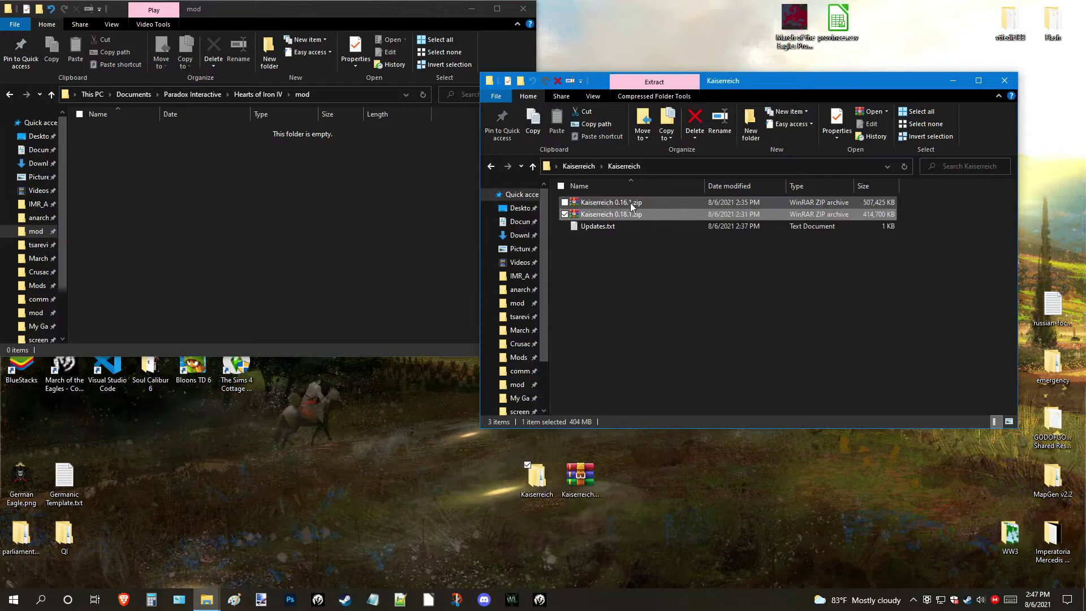
click(633, 215)
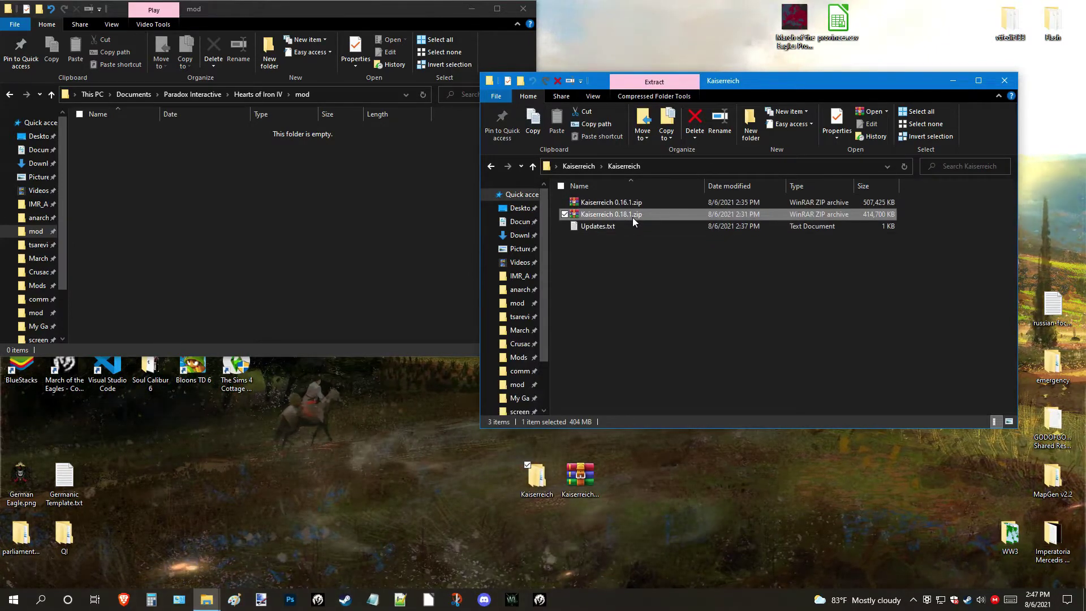
right_click(645, 213)
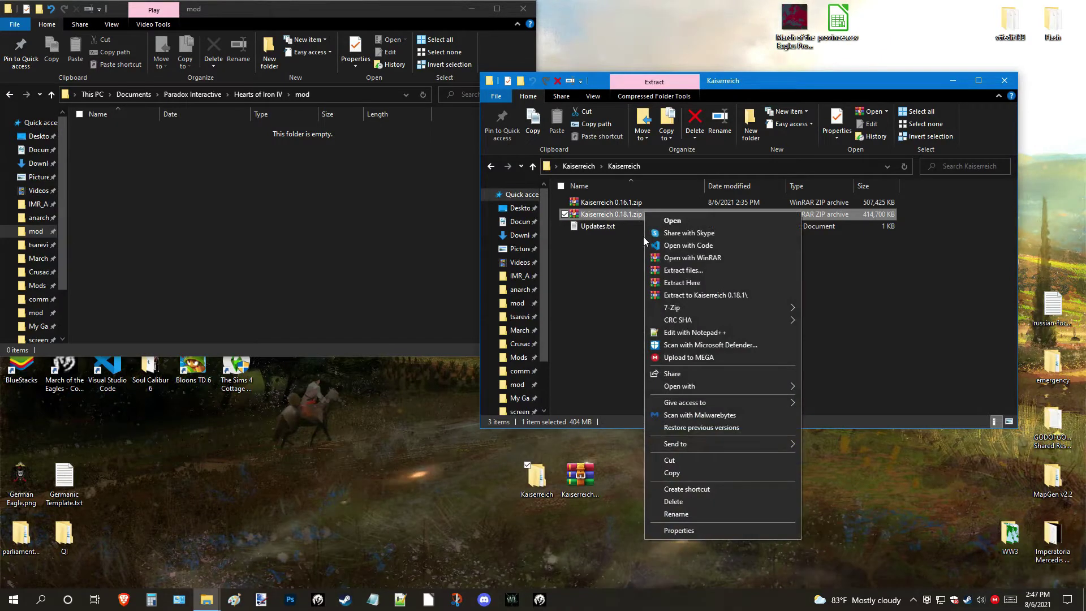
click(688, 296)
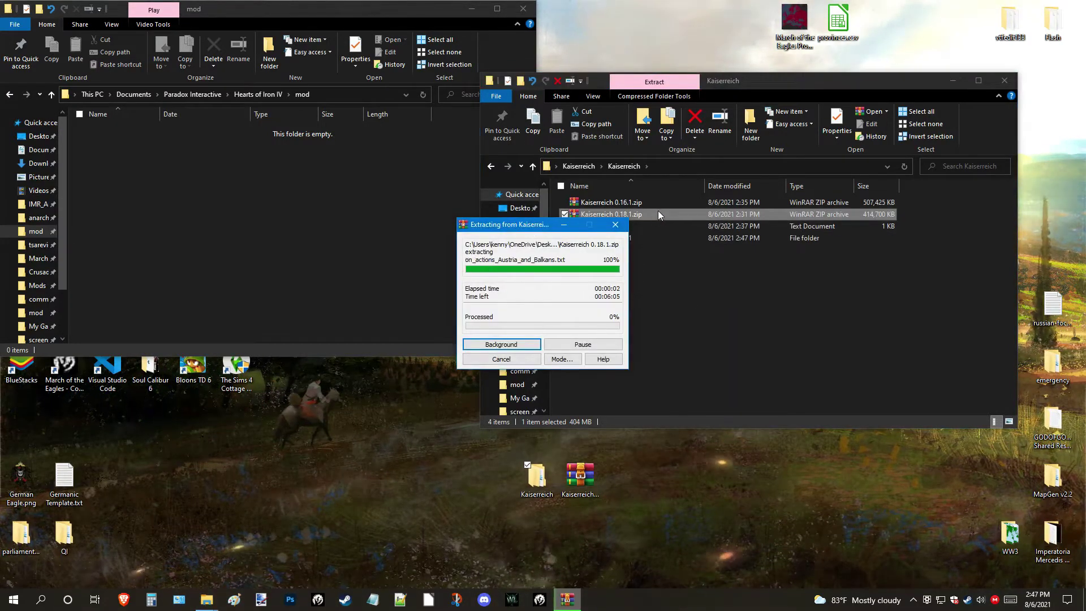
right_click(657, 213)
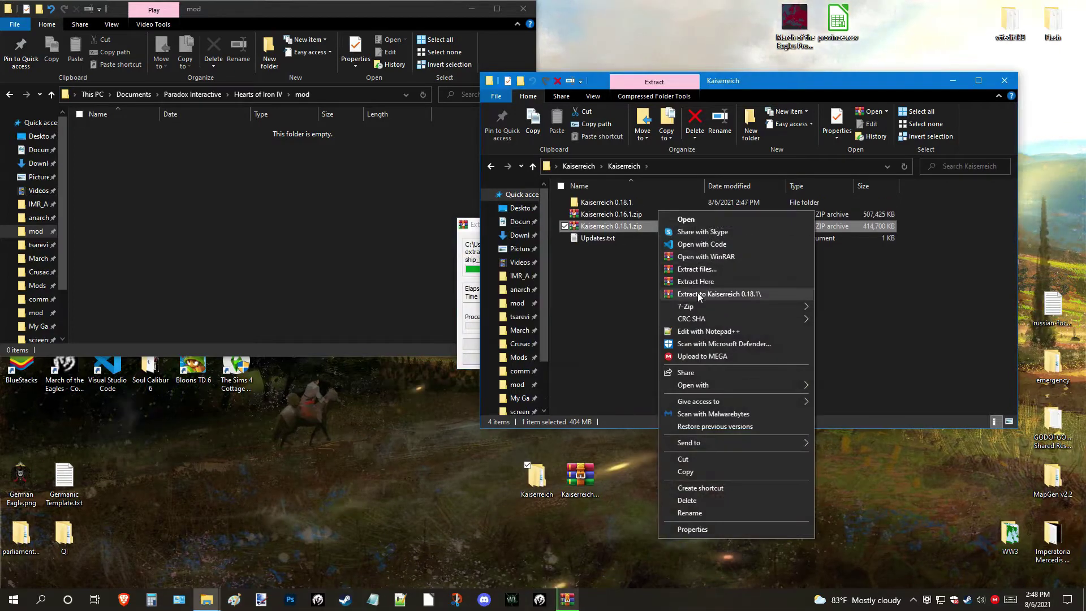
click(484, 332)
click(541, 228)
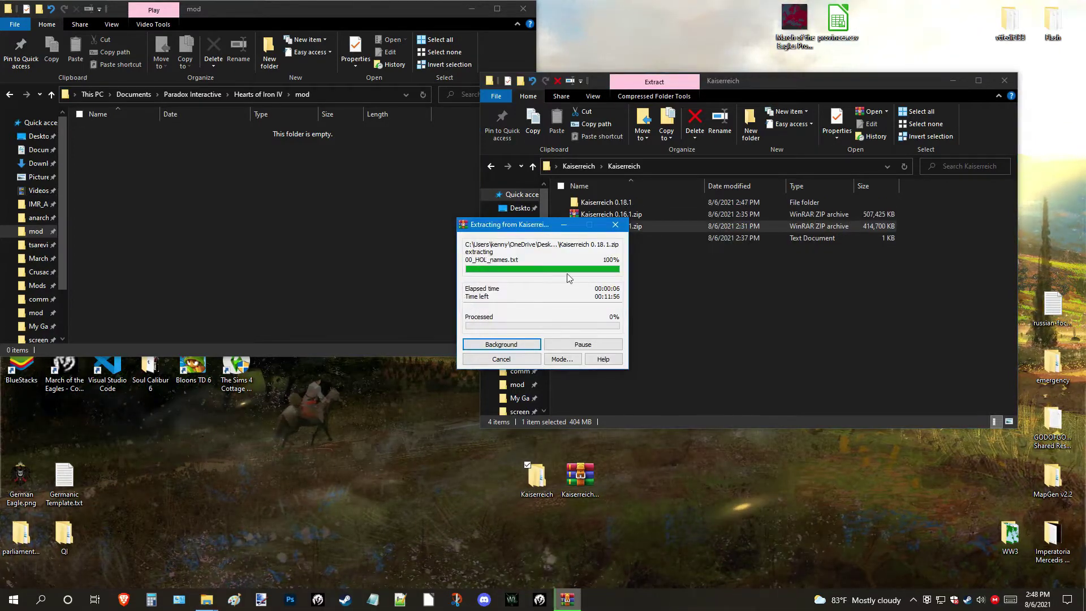
drag(542, 228, 338, 381)
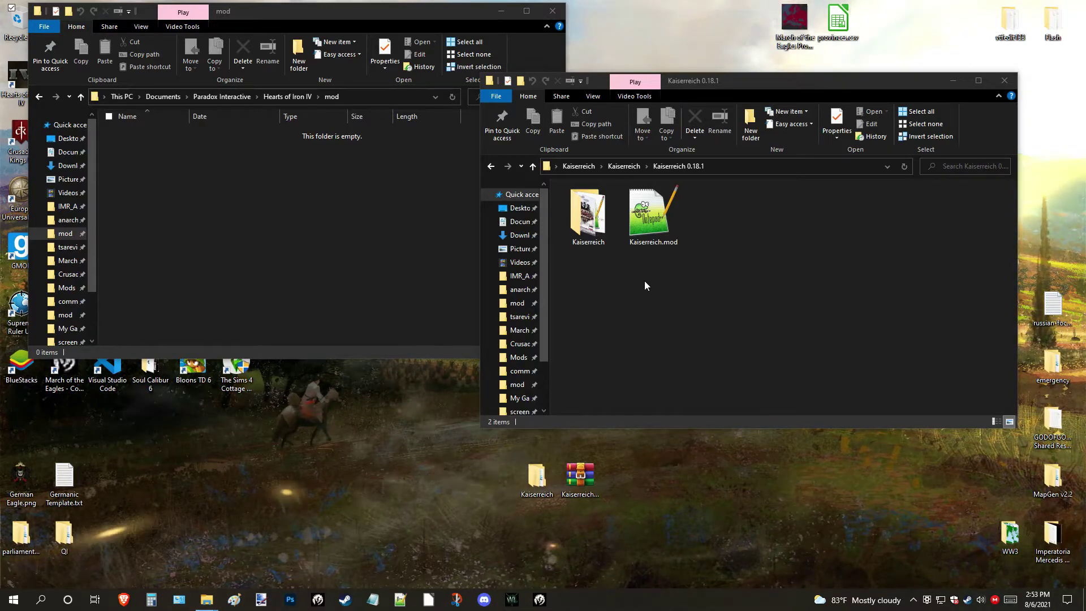
- Move the Kaiserreich folder and the Kaiserreich.mod file from the Kaiserreich 0.18.1 folder into the Hearts of Iron IV mod folder
drag(704, 298, 568, 185)
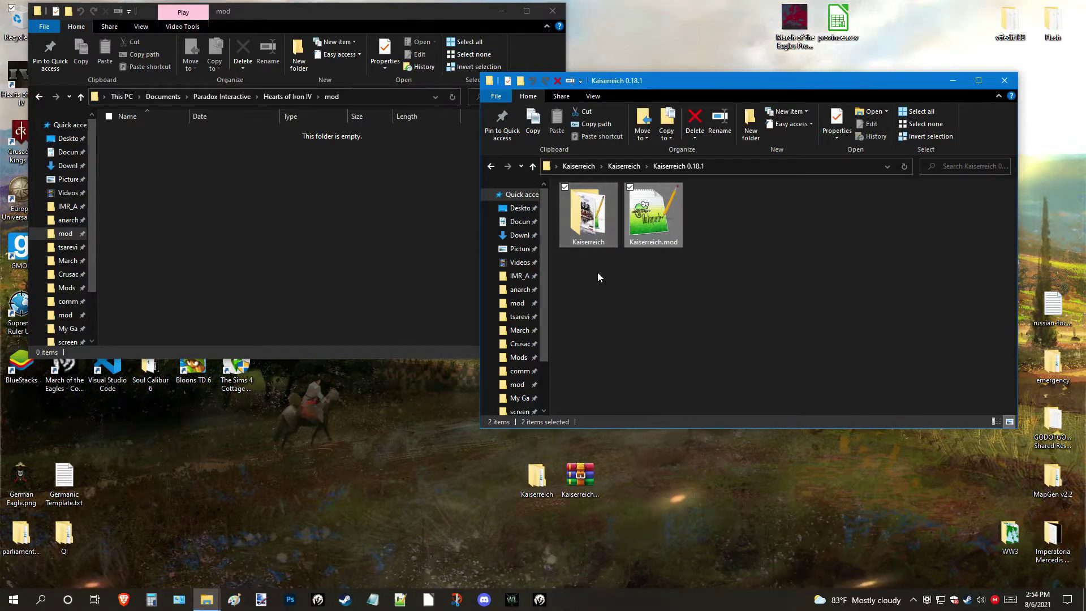
drag(588, 223, 310, 199)
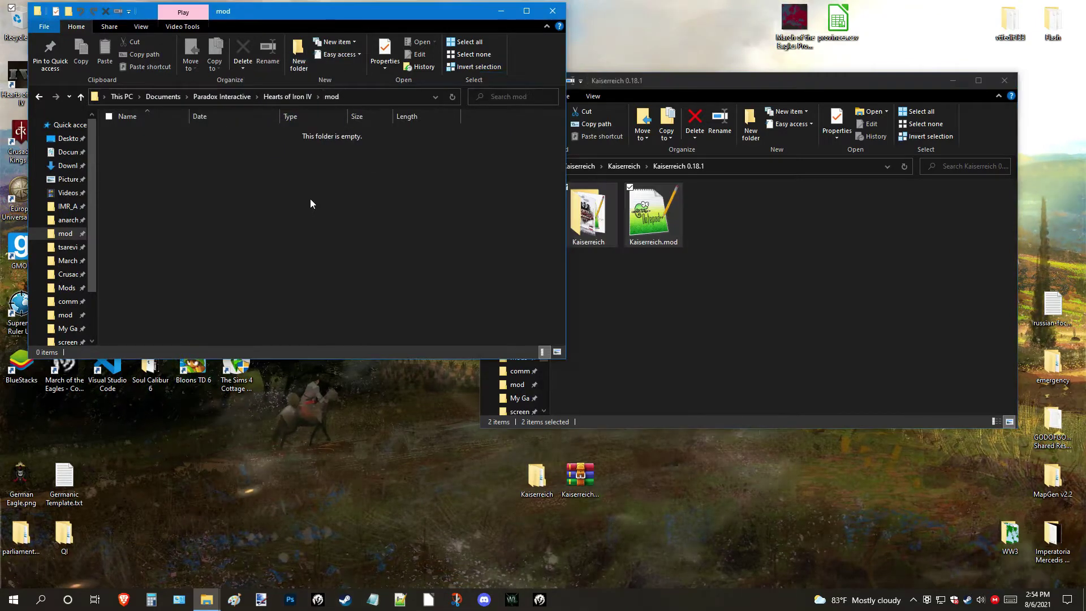
click(645, 323)
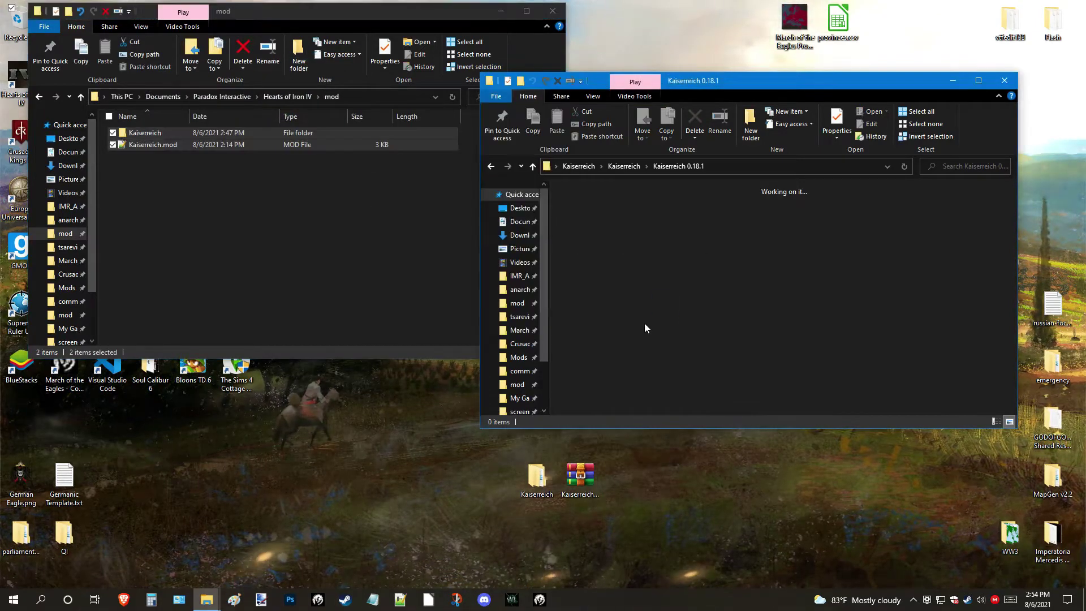
- Start the Hearts of Iron IV launcher from the desktop and open its playsets page
double_click(17, 83)
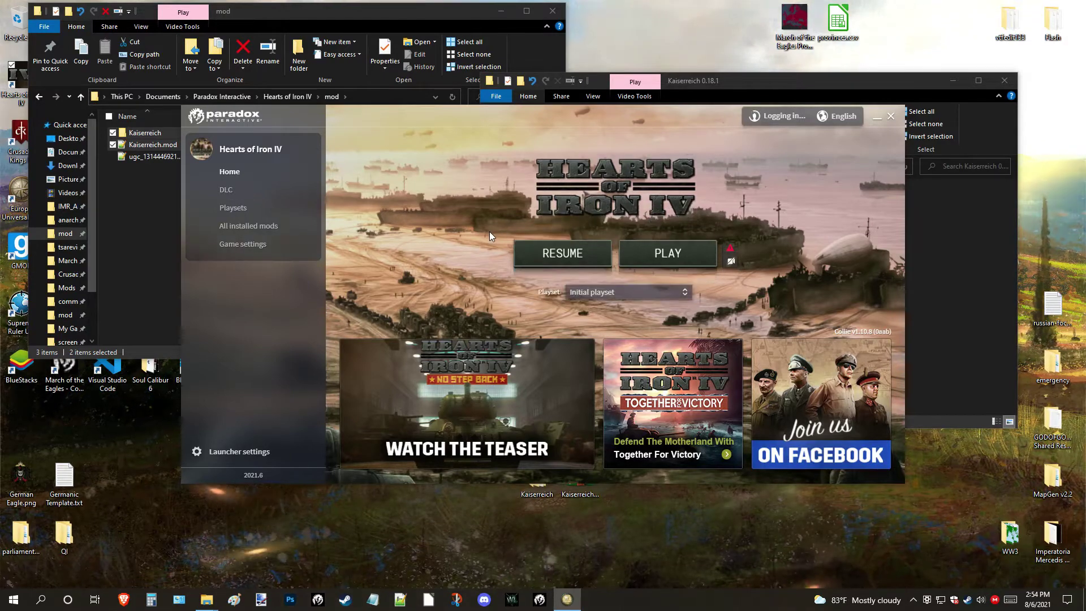
click(243, 208)
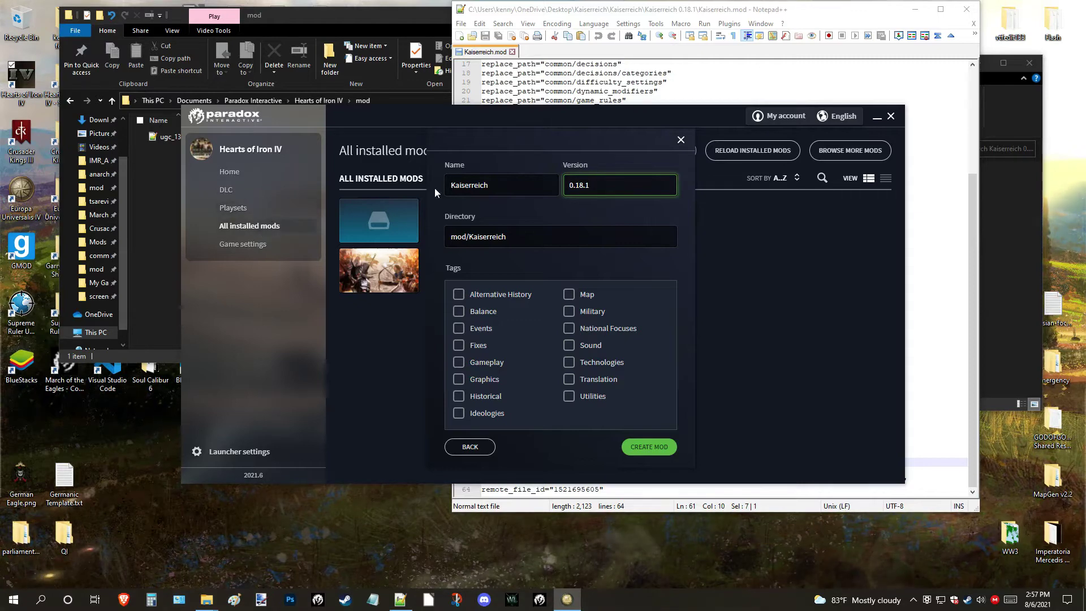
- Tag the new Kaiserreich mod with Alternative History, Events, National Focuses and Gameplay, matching the tags listed in Kaiserreich.mod
drag(587, 146, 484, 127)
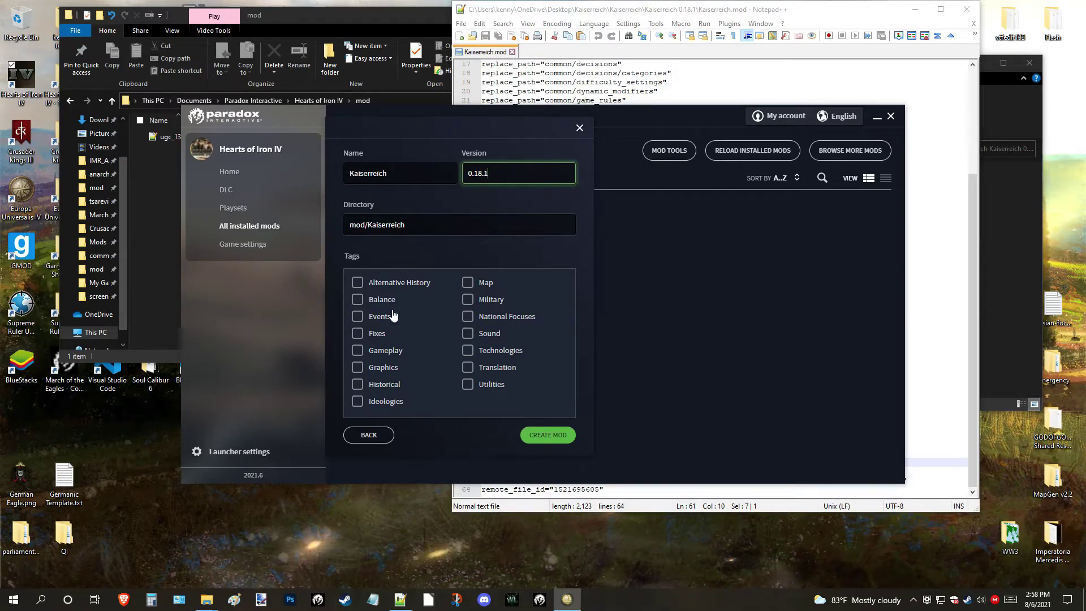
drag(728, 19, 802, 22)
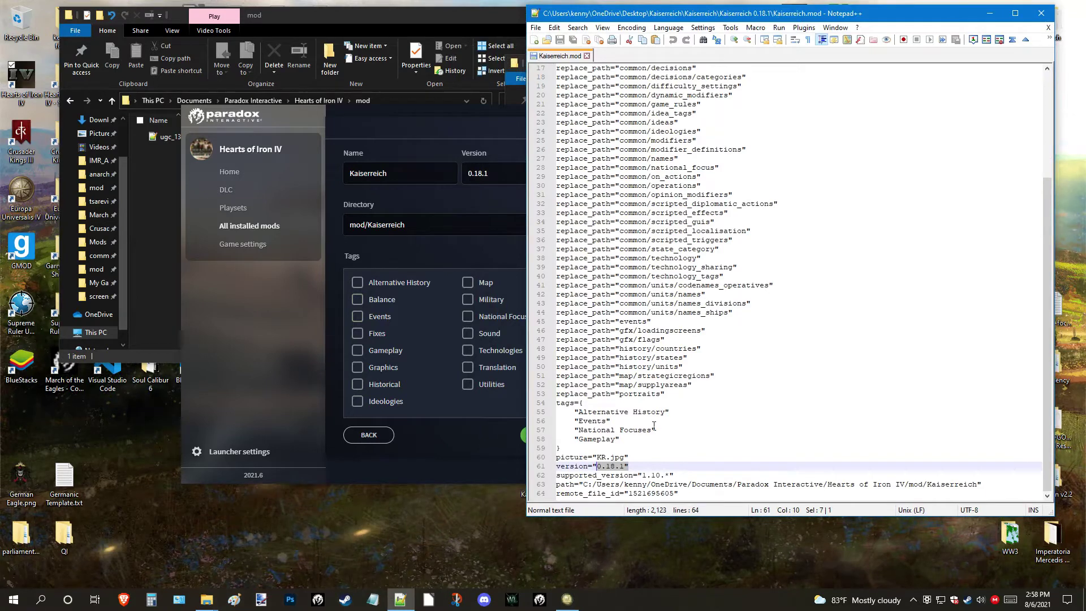
click(364, 283)
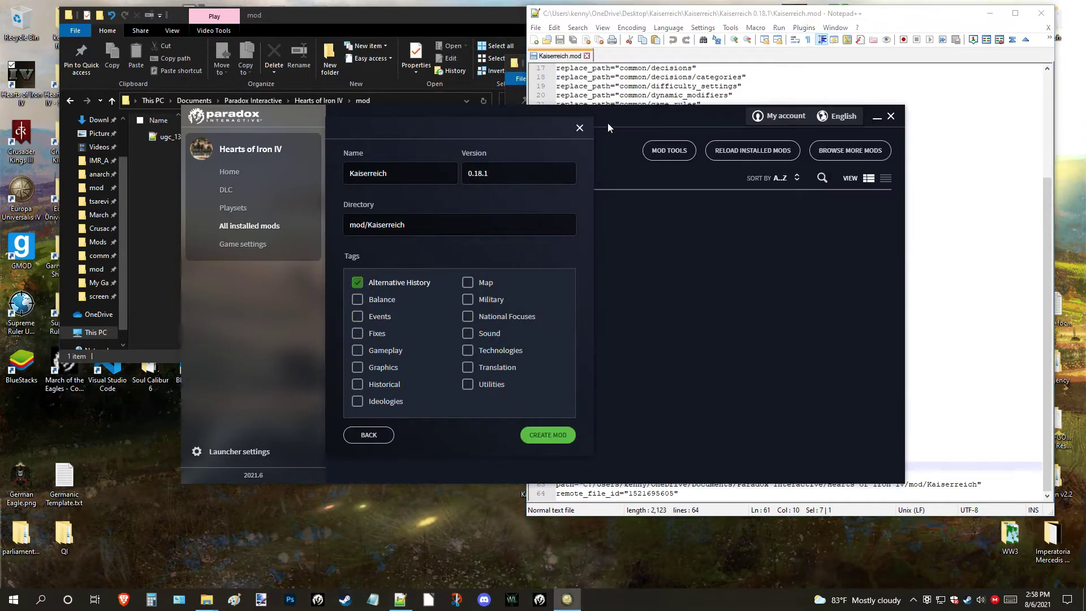
drag(607, 124, 294, 87)
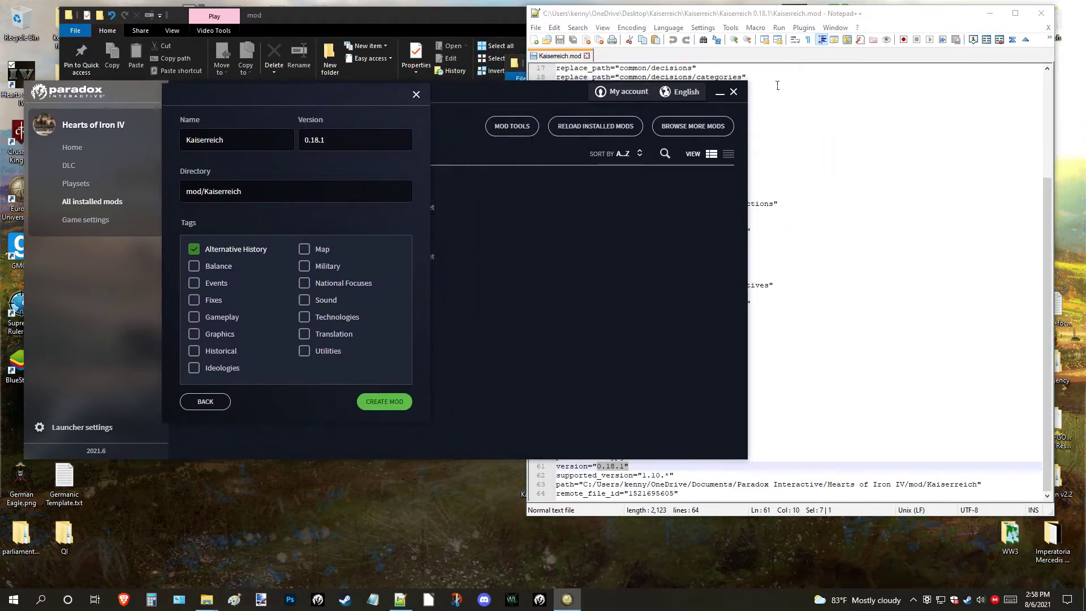
click(728, 18)
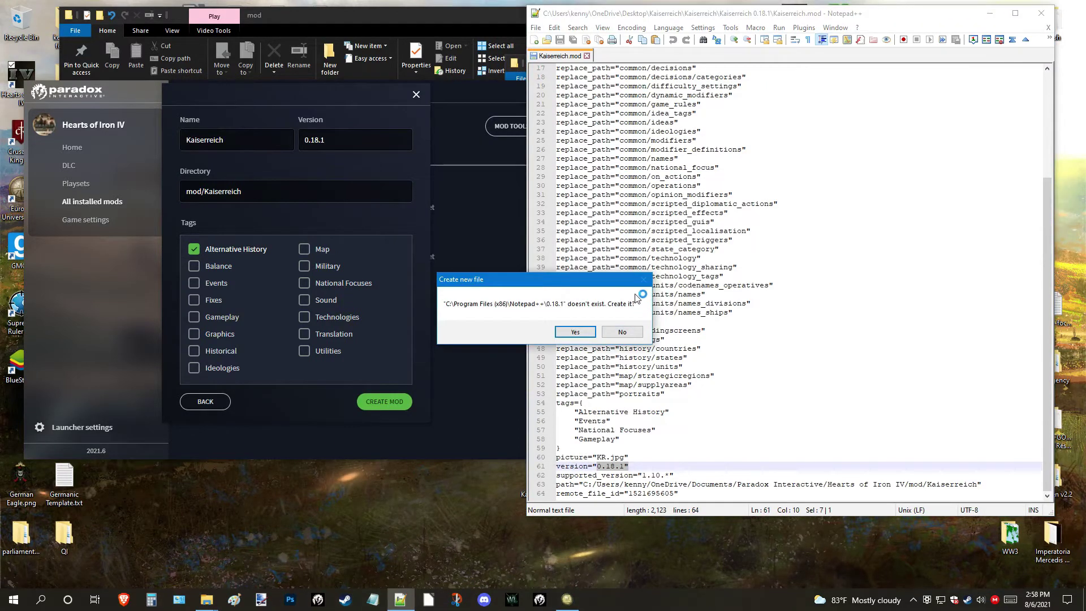
click(624, 334)
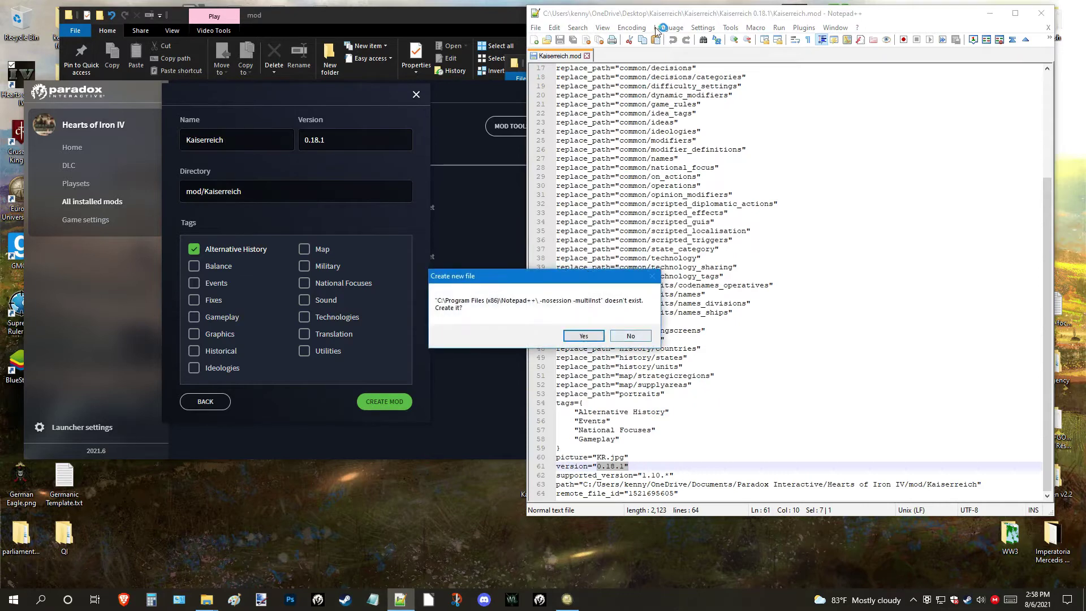
click(630, 336)
drag(681, 15, 690, 98)
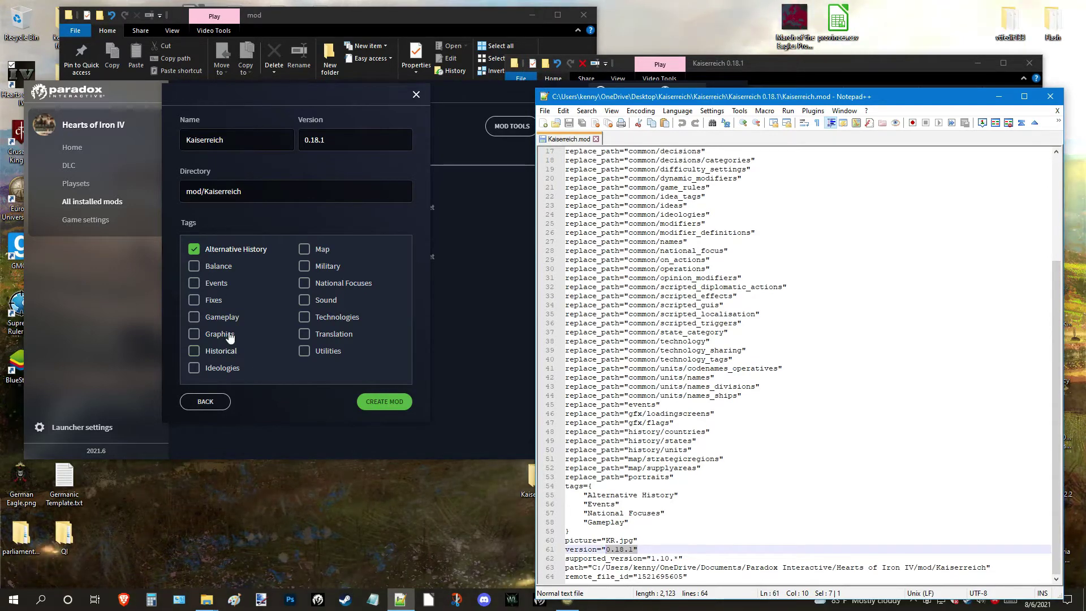
click(204, 286)
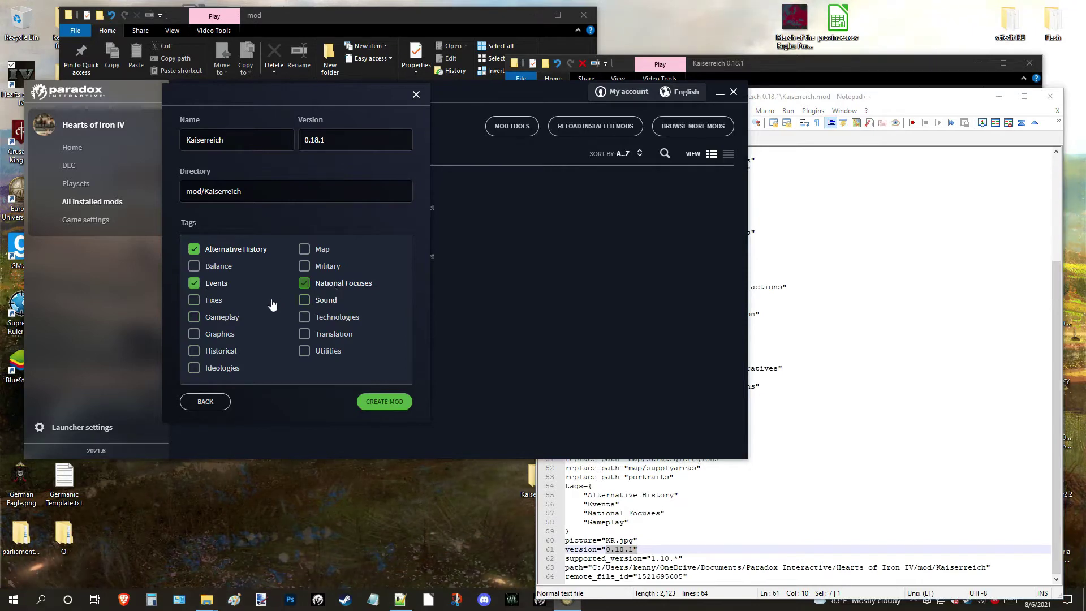
click(218, 318)
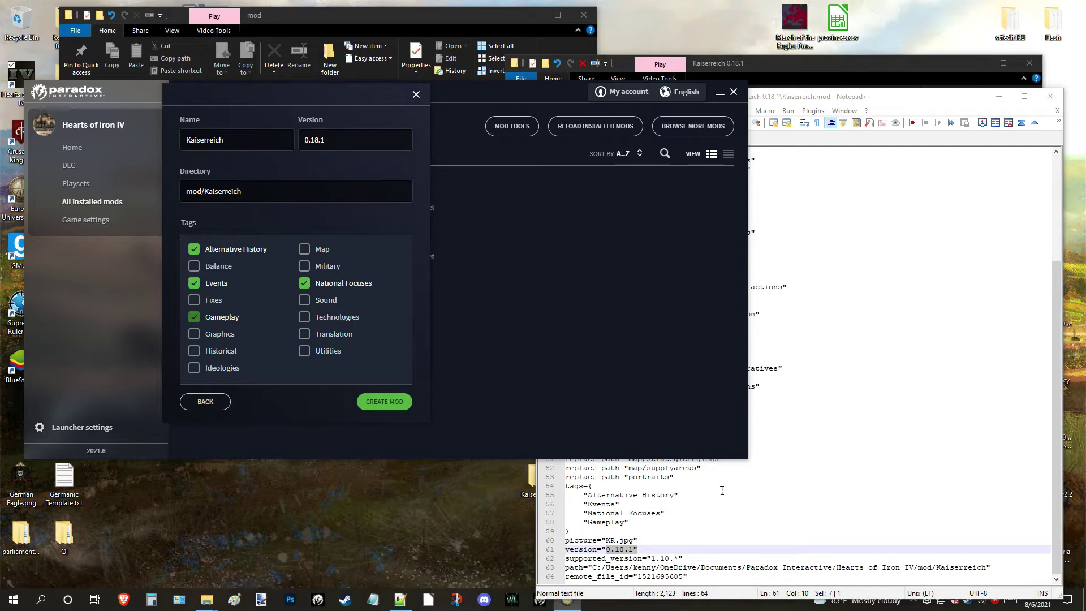
- Create the Kaiserreich mod entry without filling in the upload details, and close the launcher
click(383, 403)
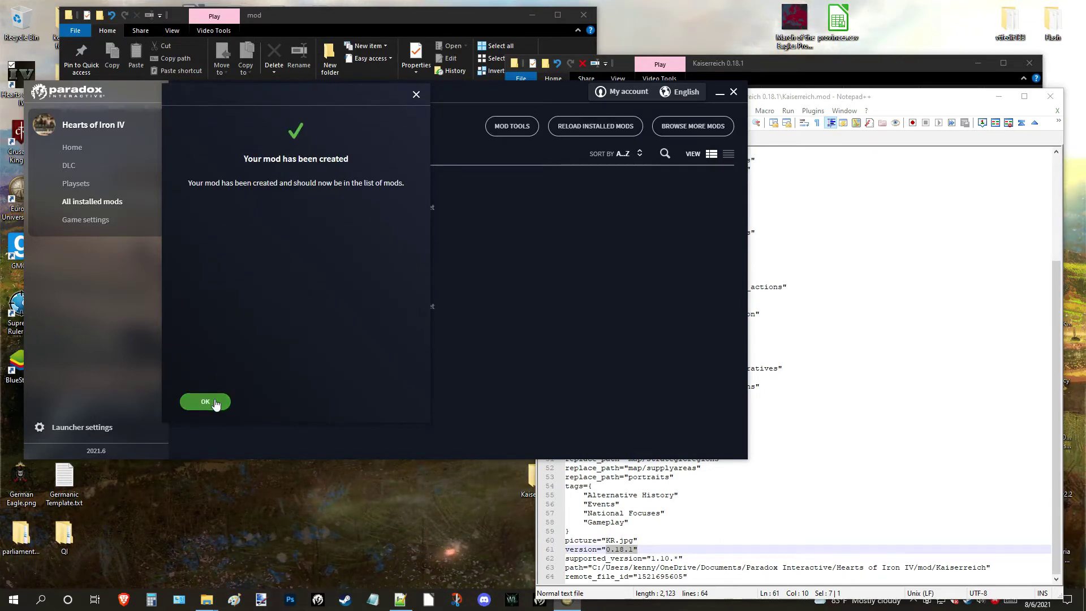
click(215, 404)
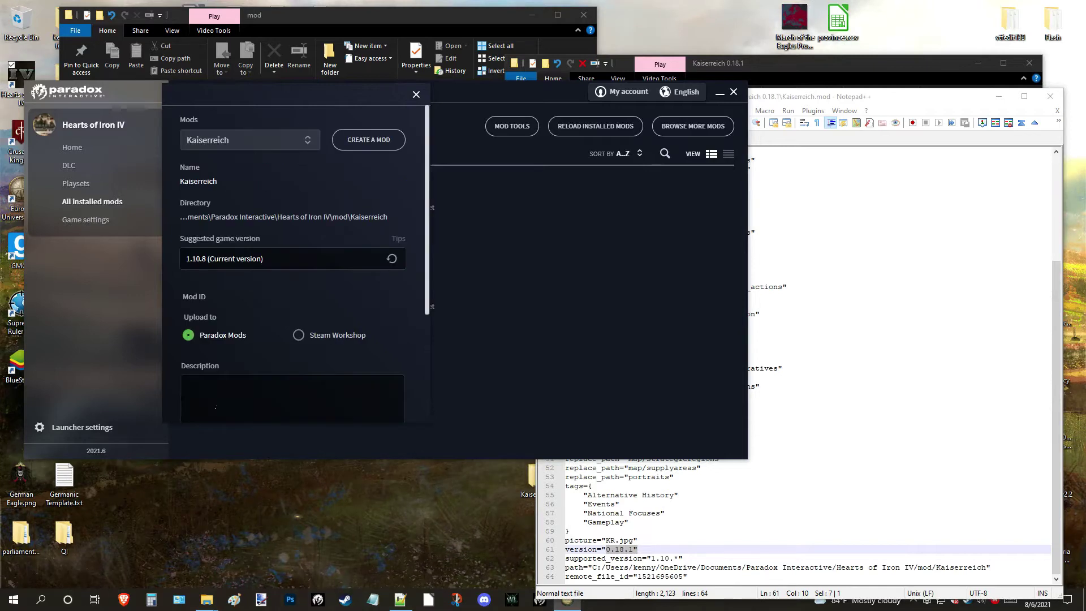
scroll(282, 323, down, 2)
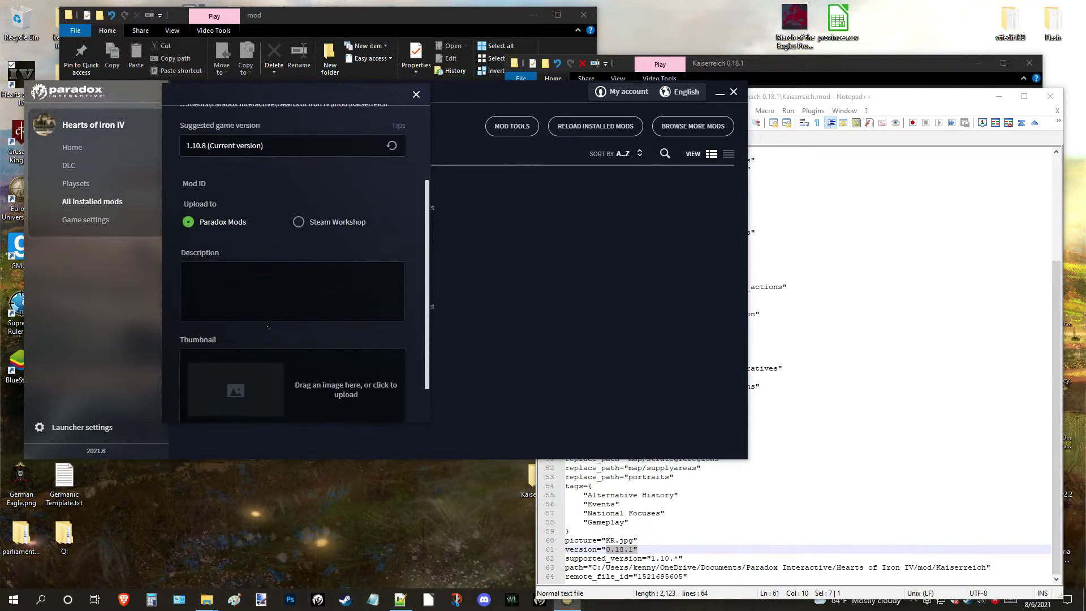
scroll(268, 324, up, 2)
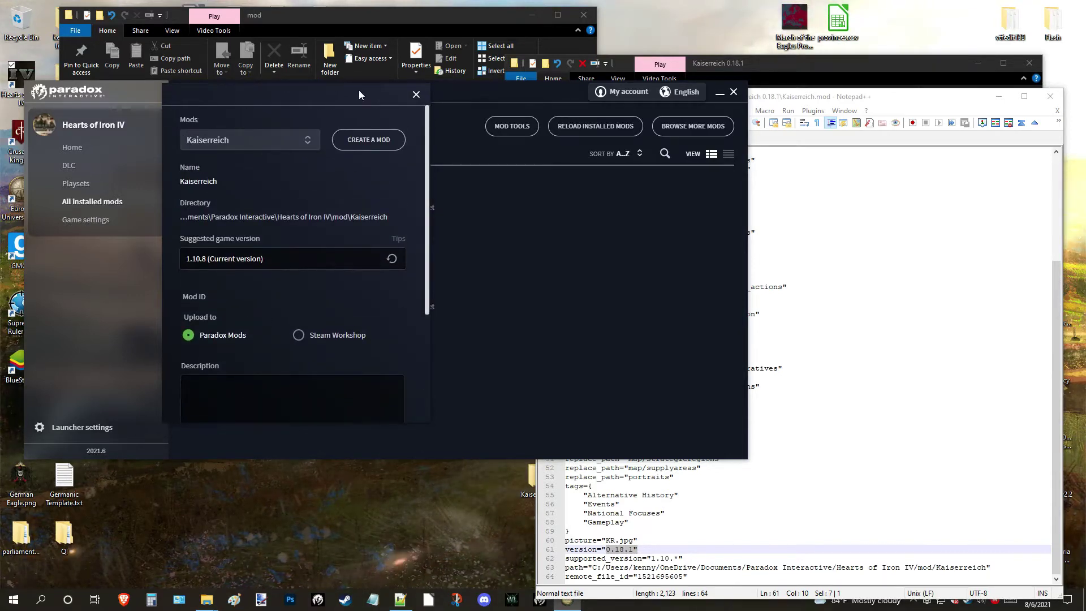
click(416, 95)
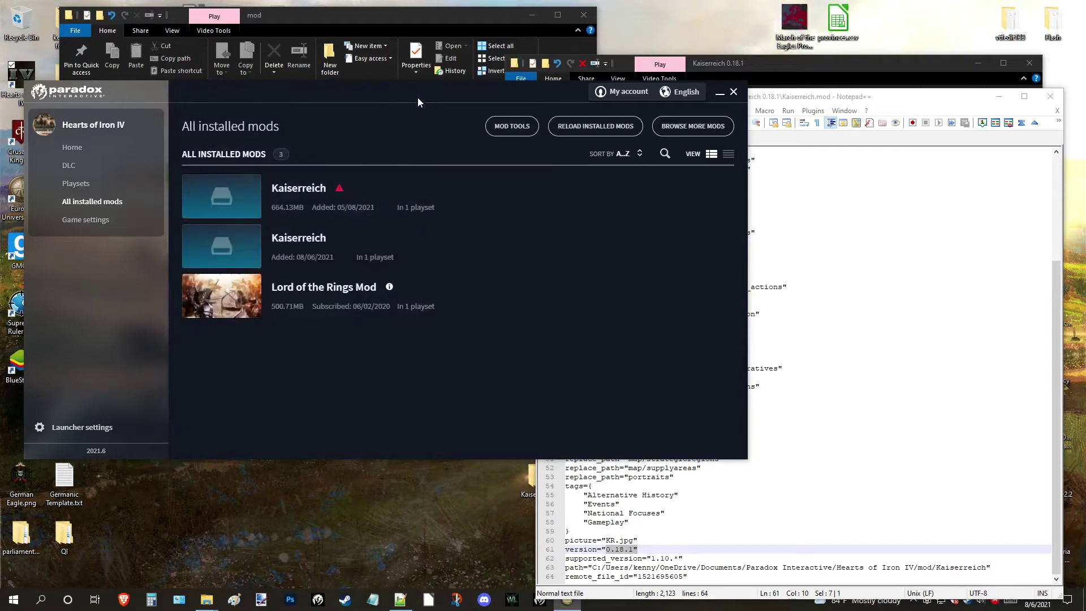
click(733, 92)
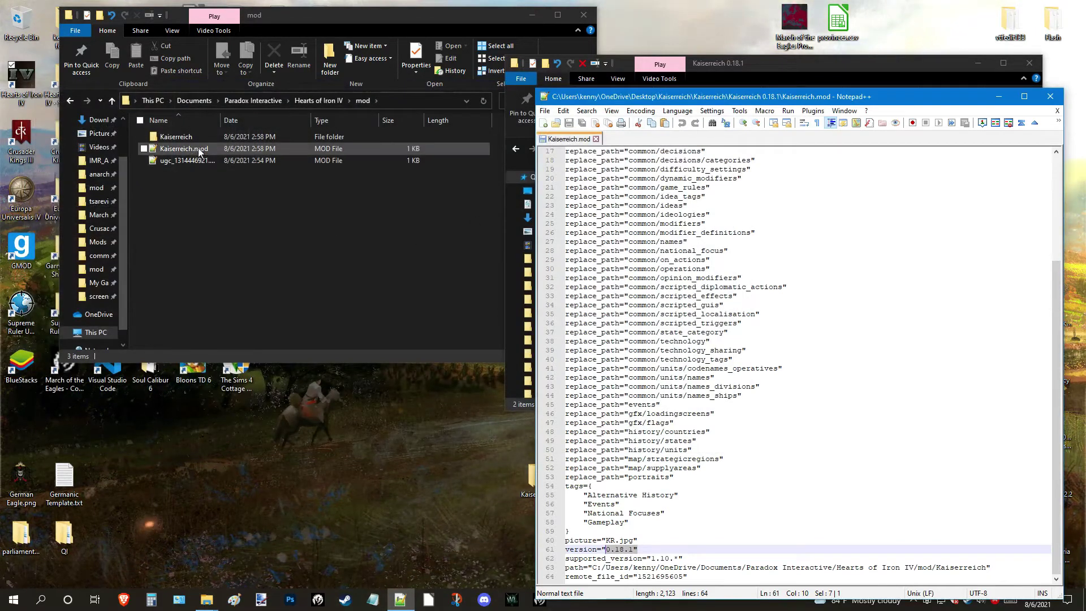
- Close the extracted Kaiserreich.mod file and the text editor
click(182, 193)
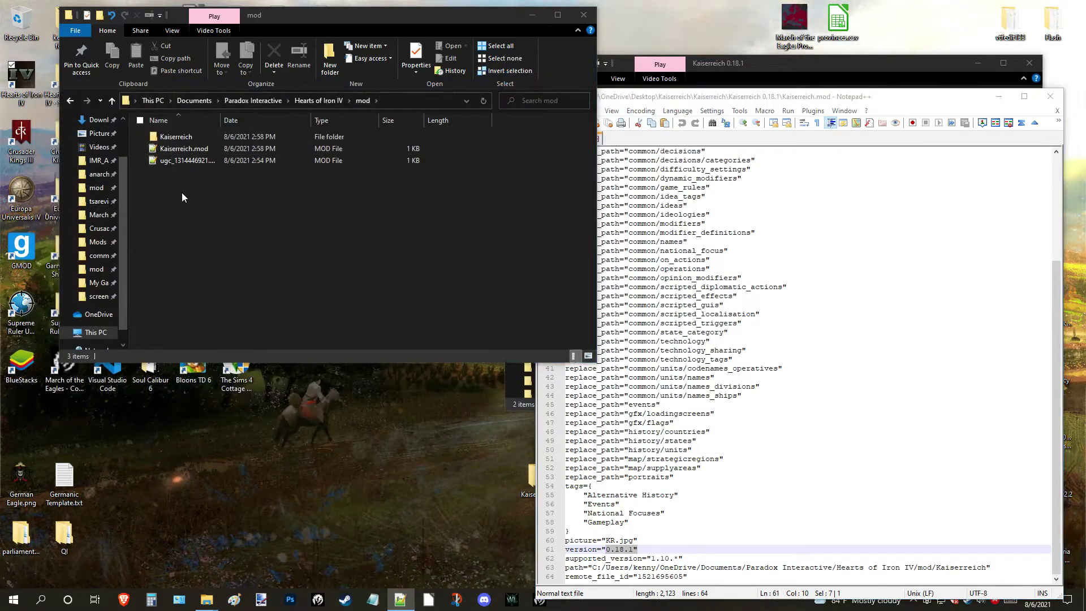
click(789, 106)
key(ctrl+w)
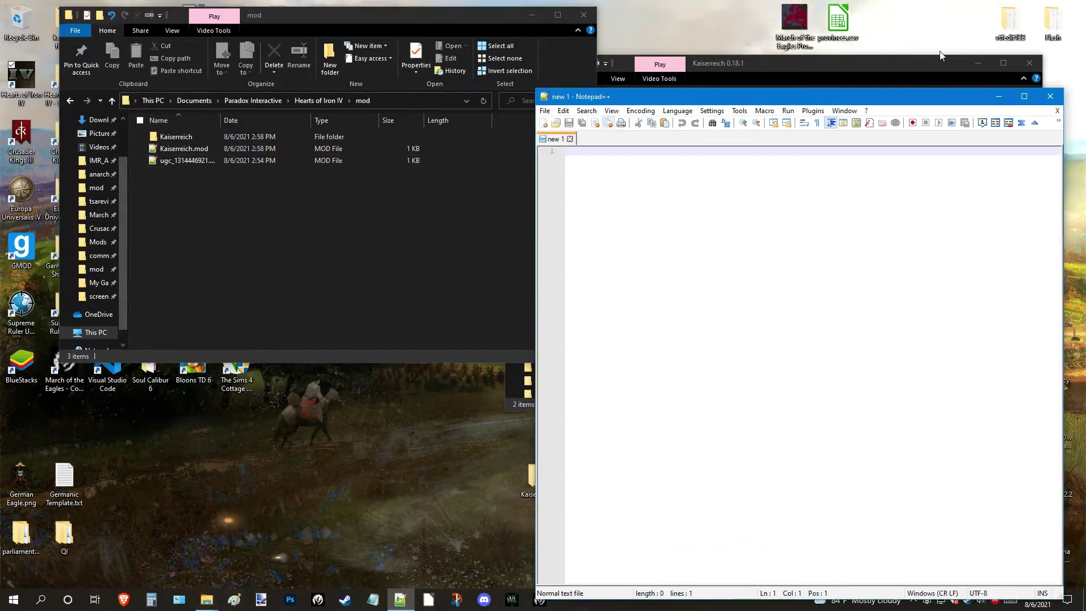
click(1051, 96)
- Set supported_version to 1.10.* in the game mod folder's Kaiserreich.mod and in the descriptor.mod inside its Kaiserreich folder
click(177, 139)
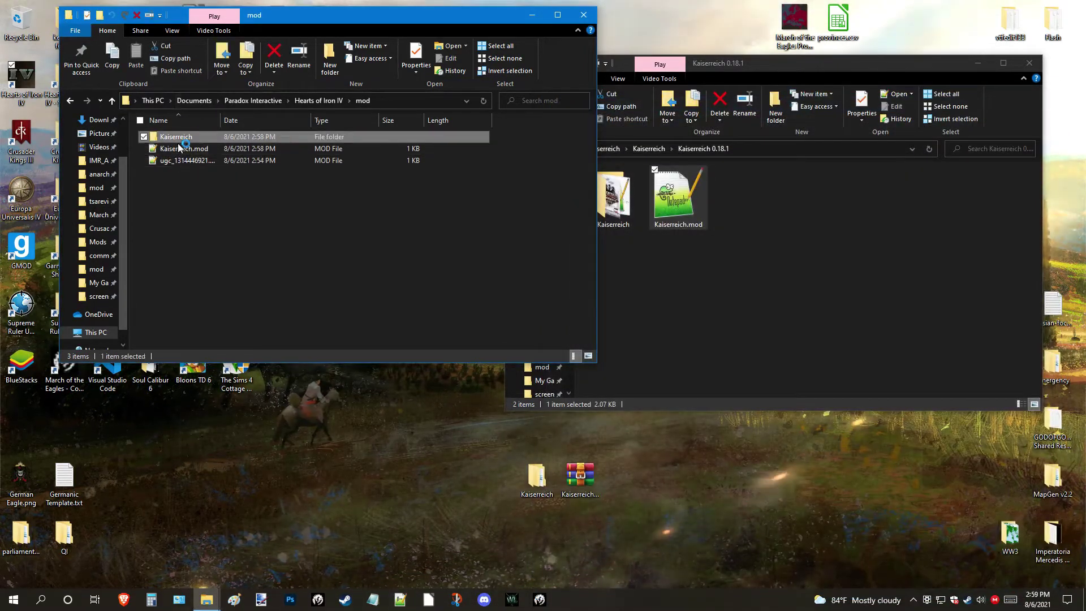
double_click(179, 148)
double_click(172, 148)
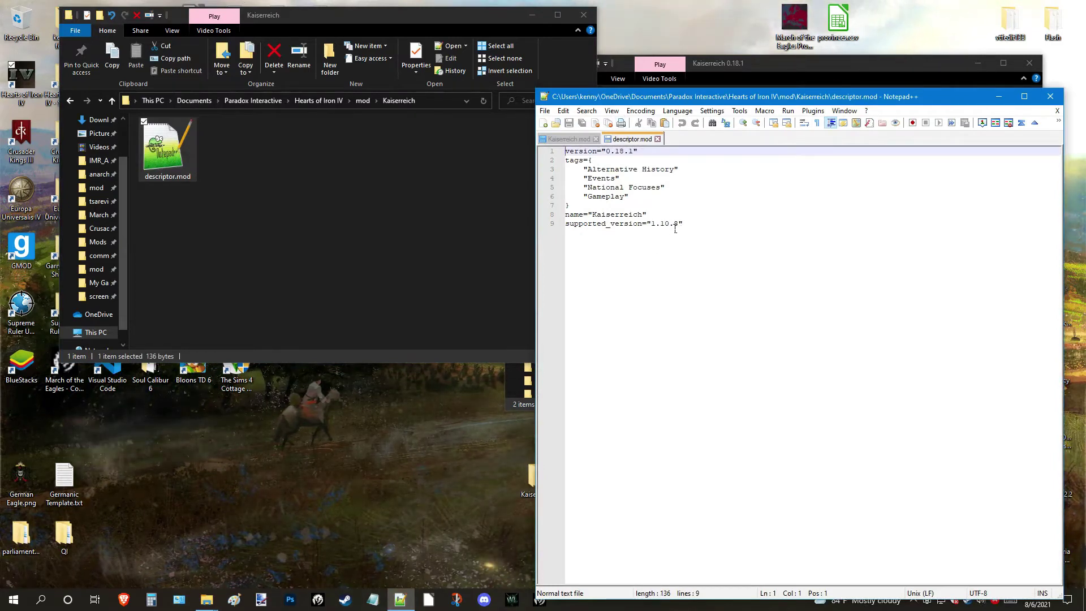
double_click(675, 225)
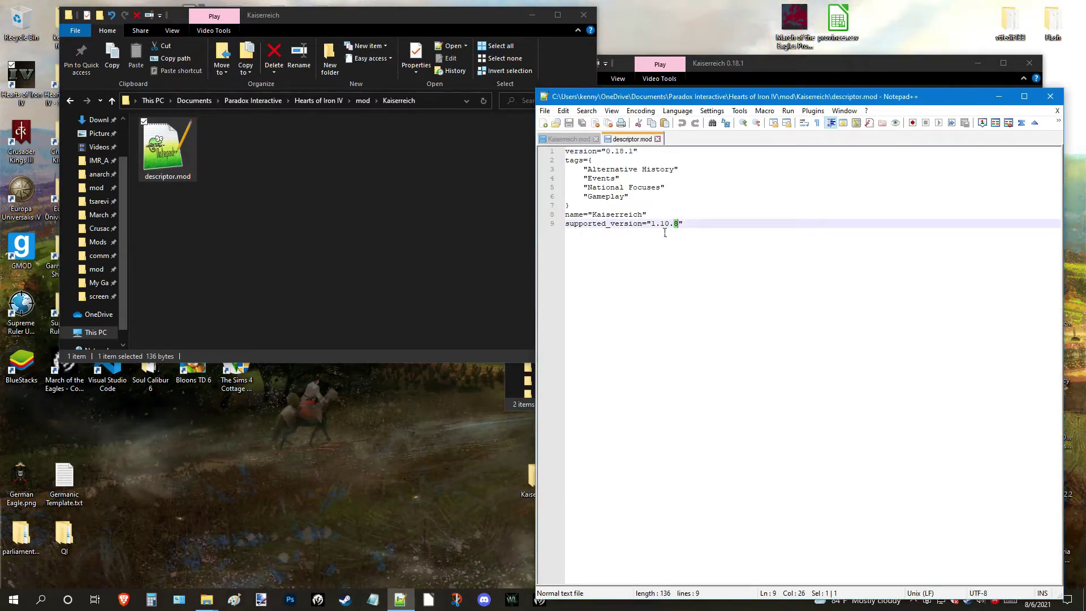
text(*)
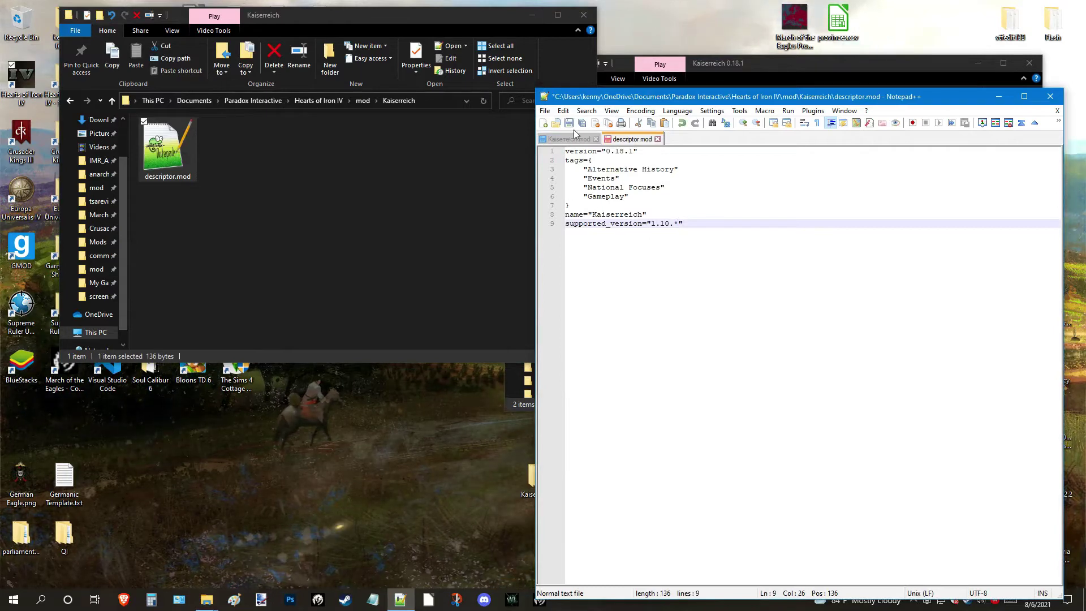
click(573, 137)
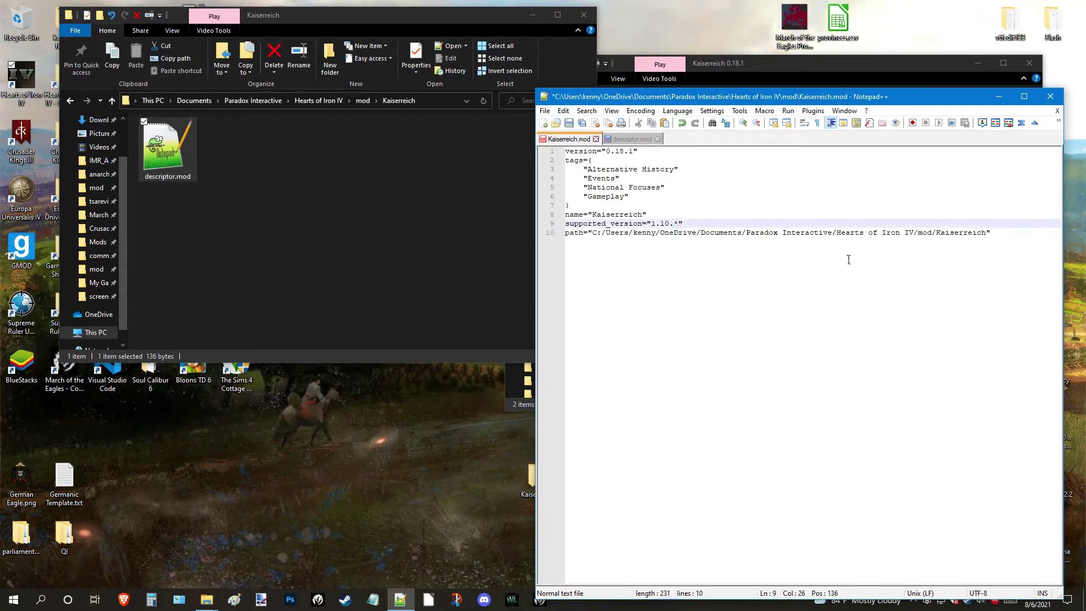
- Shorten the path in the new Kaiserreich.mod to mod/Kaiserreich and save both open mod files
drag(918, 233, 597, 242)
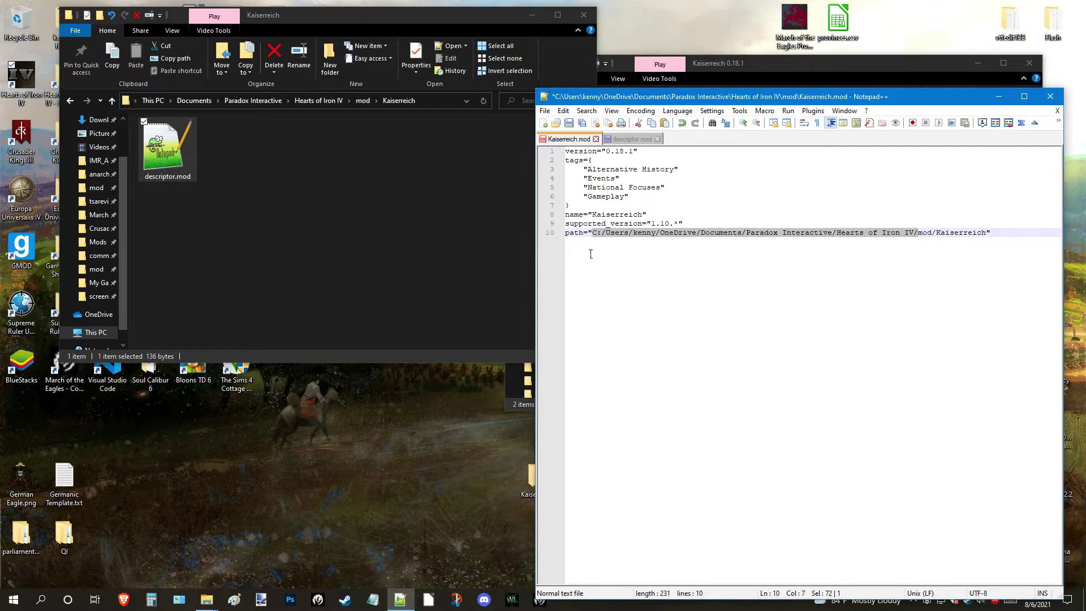
key(BackSpace)
click(582, 122)
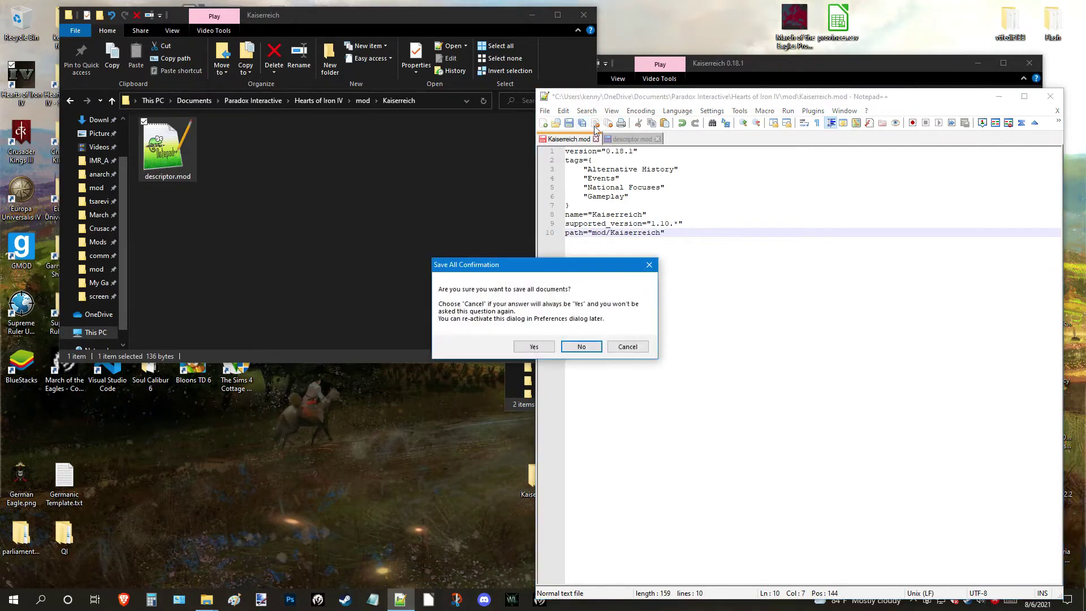
click(628, 347)
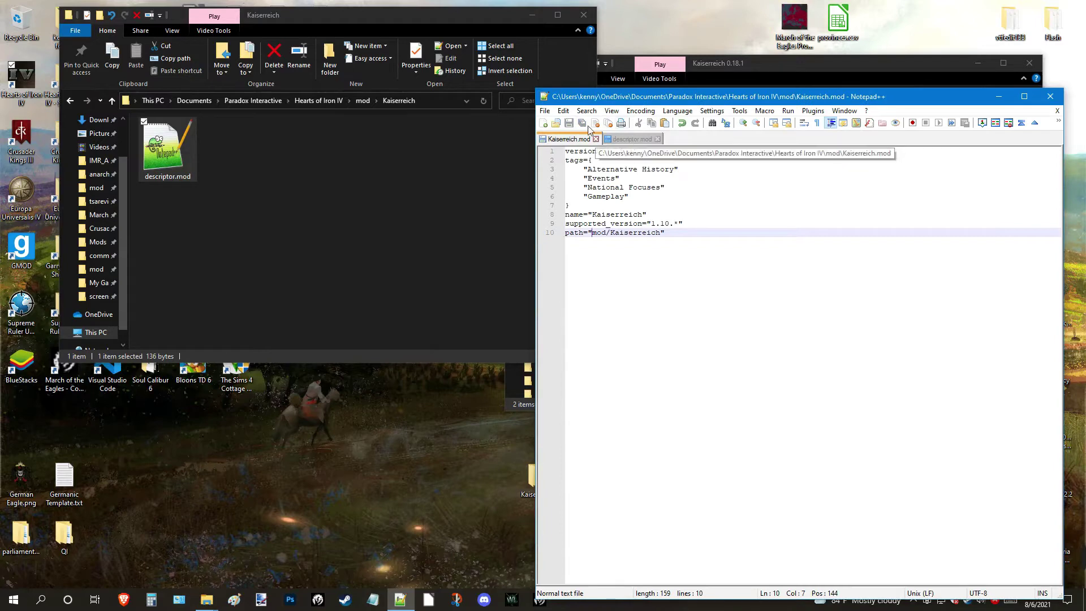
click(616, 140)
click(588, 139)
click(629, 140)
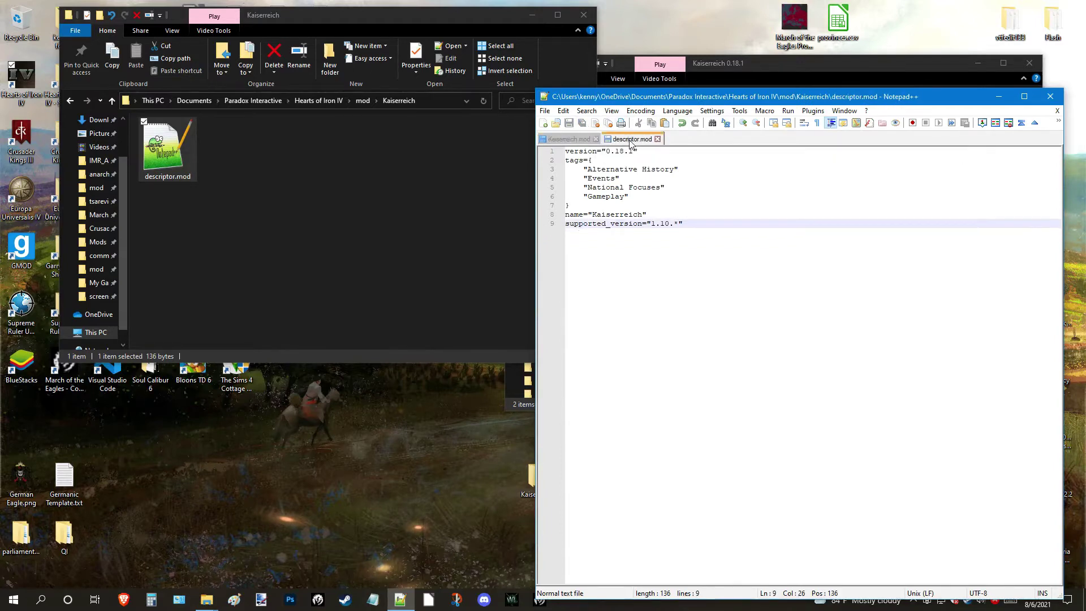
click(591, 139)
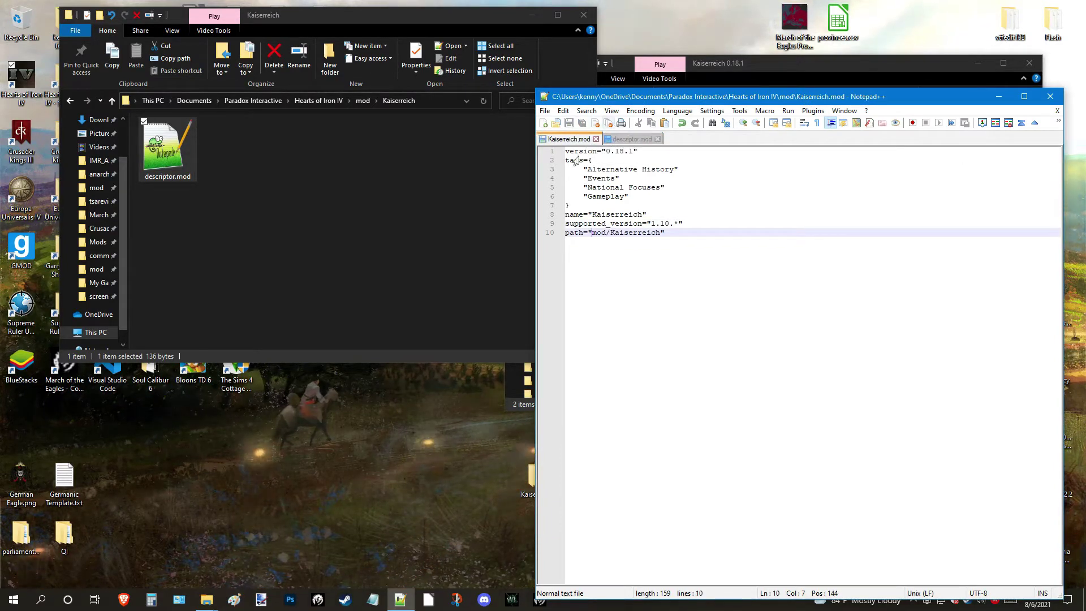
click(622, 143)
- Open the original Kaiserreich.mod from the extracted Kaiserreich 0.18.1 folder and copy its replace_path lines
drag(623, 97, 243, 32)
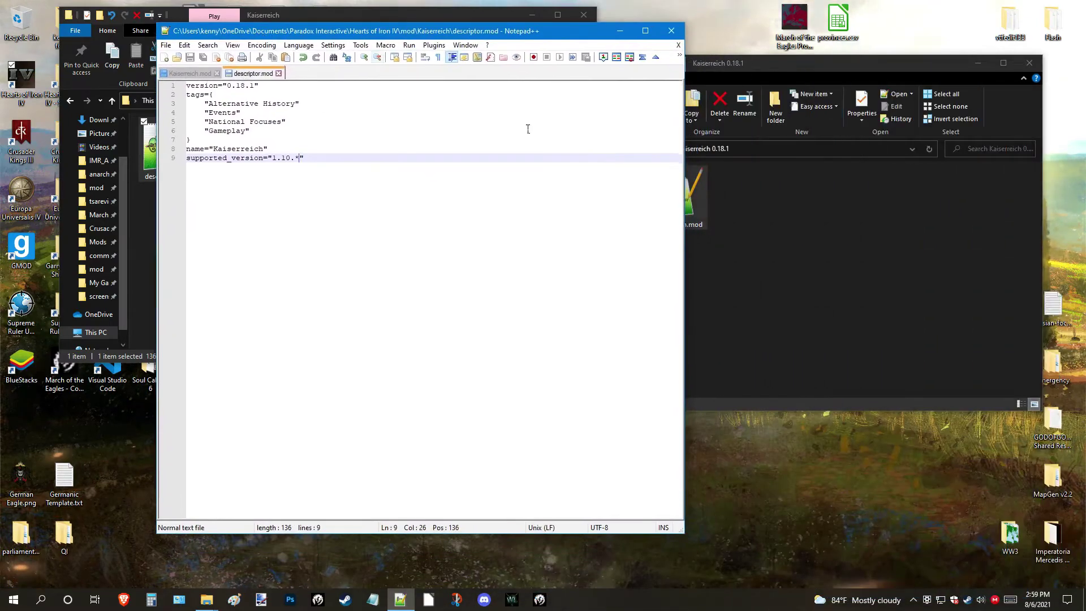
click(694, 199)
double_click(694, 200)
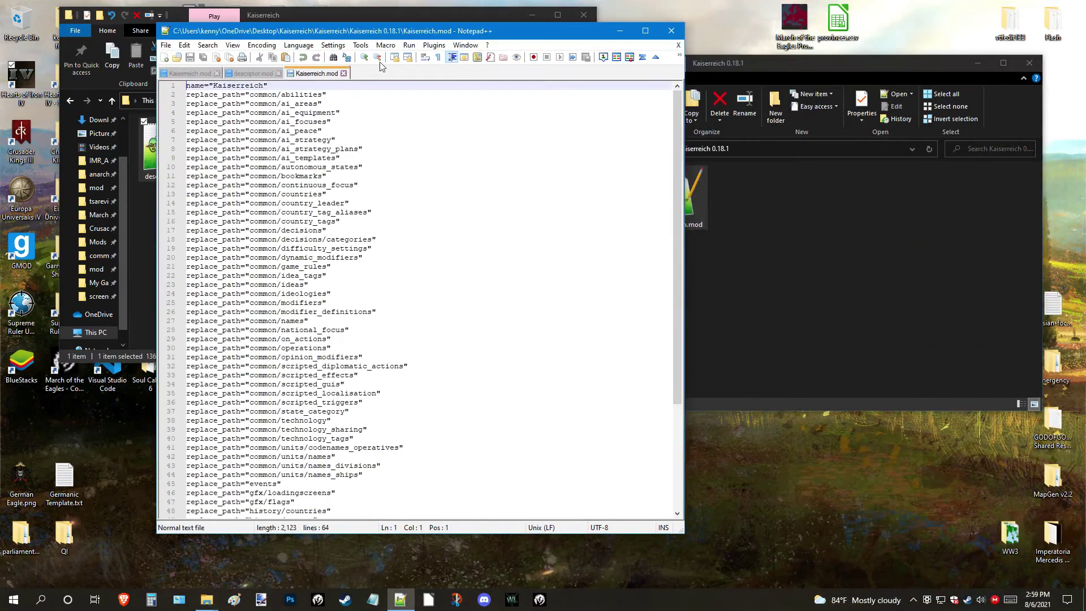
scroll(303, 173, down, 5)
drag(349, 407, 174, 85)
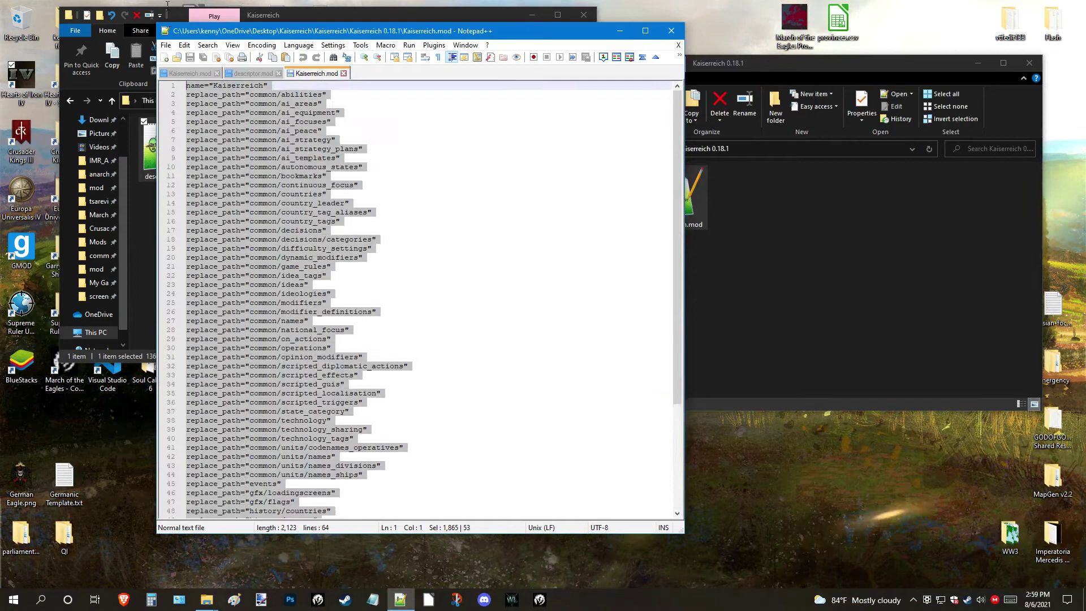
- Paste the replace_path lines below the version line in descriptor.mod and the new Kaiserreich.mod, save both, and close the editor
click(264, 74)
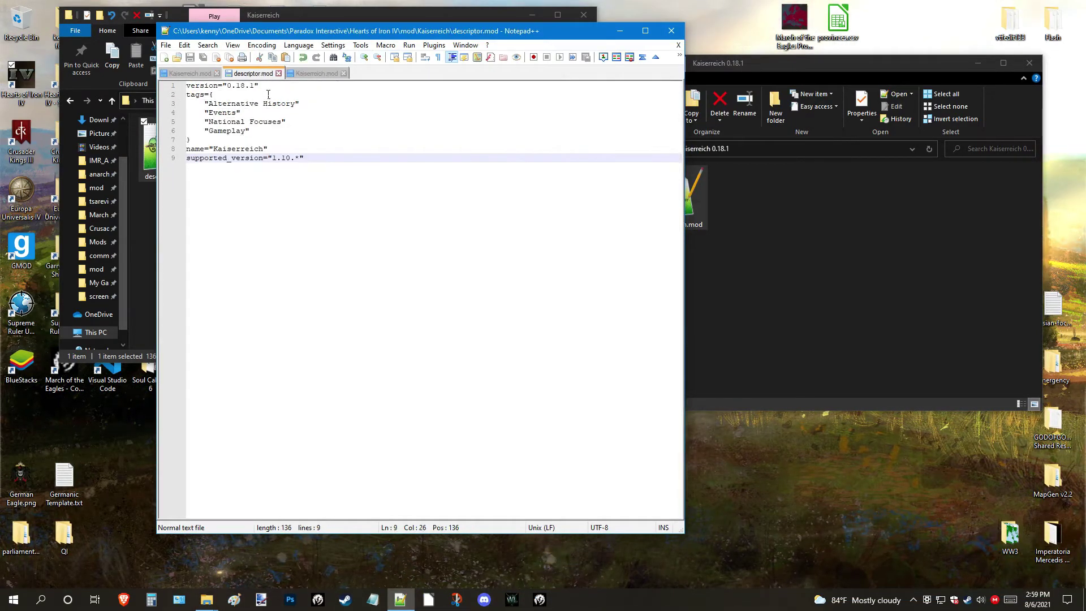
click(283, 89)
key(ctrl+a)
key(ctrl+c)
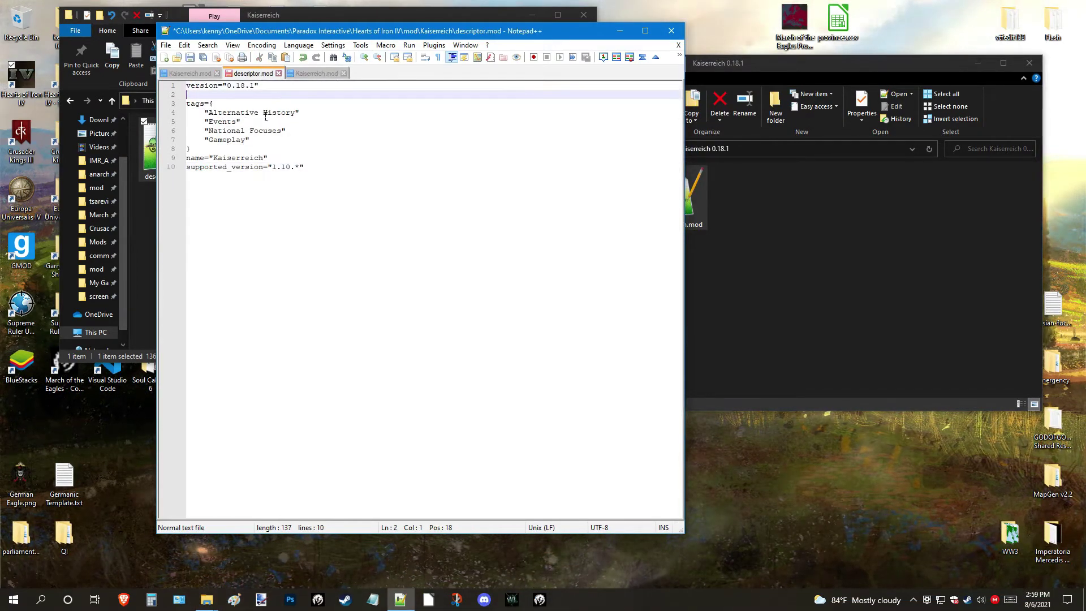
key(ctrl+Tab)
key(ctrl+v)
key(ctrl+z)
key(ctrl+z)
key(ctrl+z)
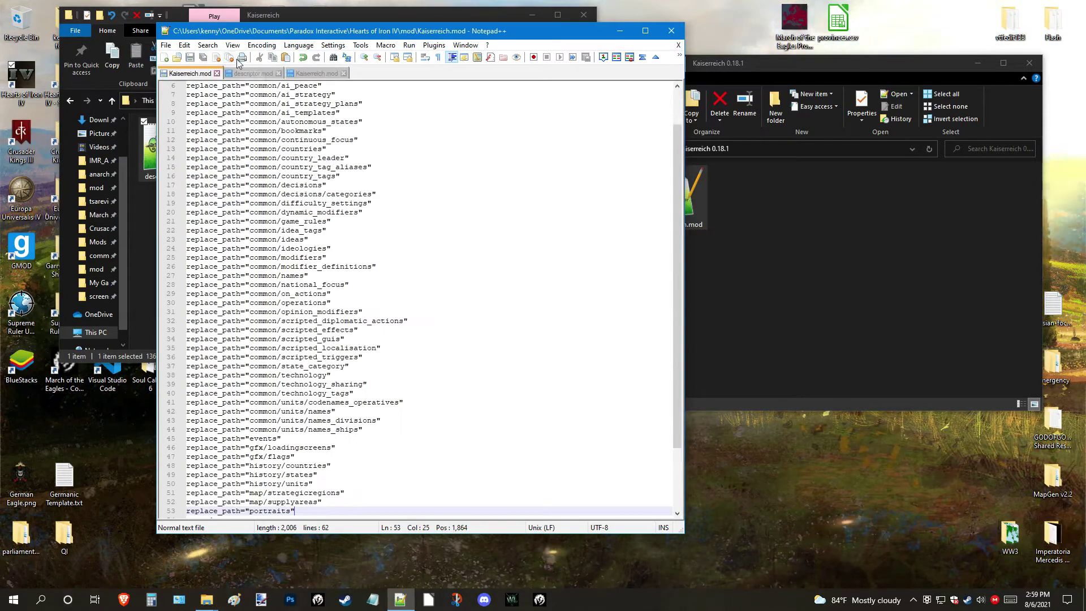
click(232, 61)
click(671, 30)
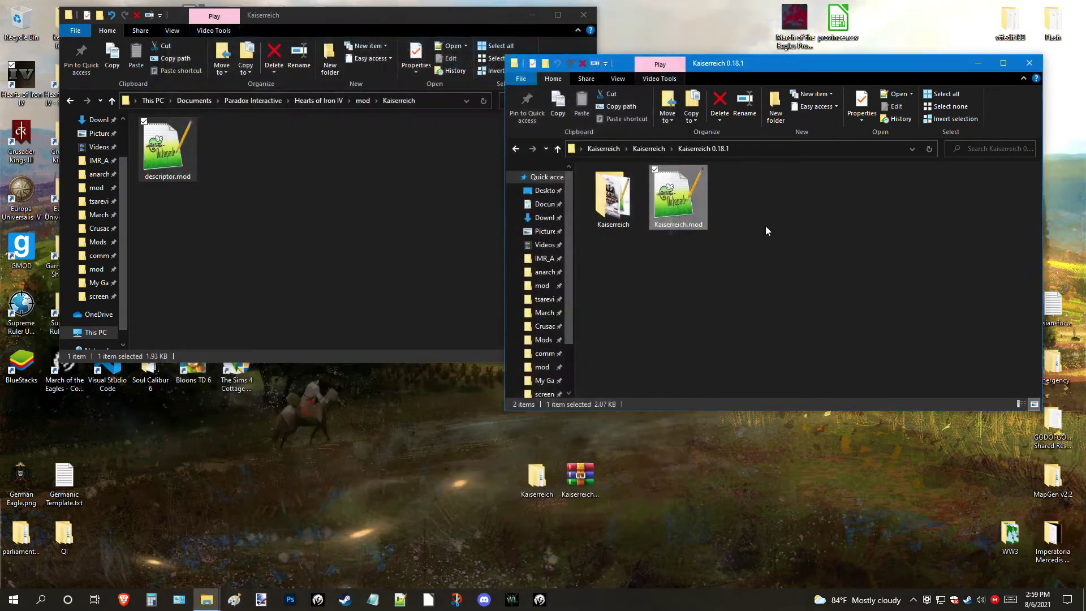
- Move everything except descriptor.mod from the extracted Kaiserreich 0.18.1 mod's inner Kaiserreich folder into the game mod directory's Kaiserreich folder
drag(746, 270, 703, 290)
double_click(613, 199)
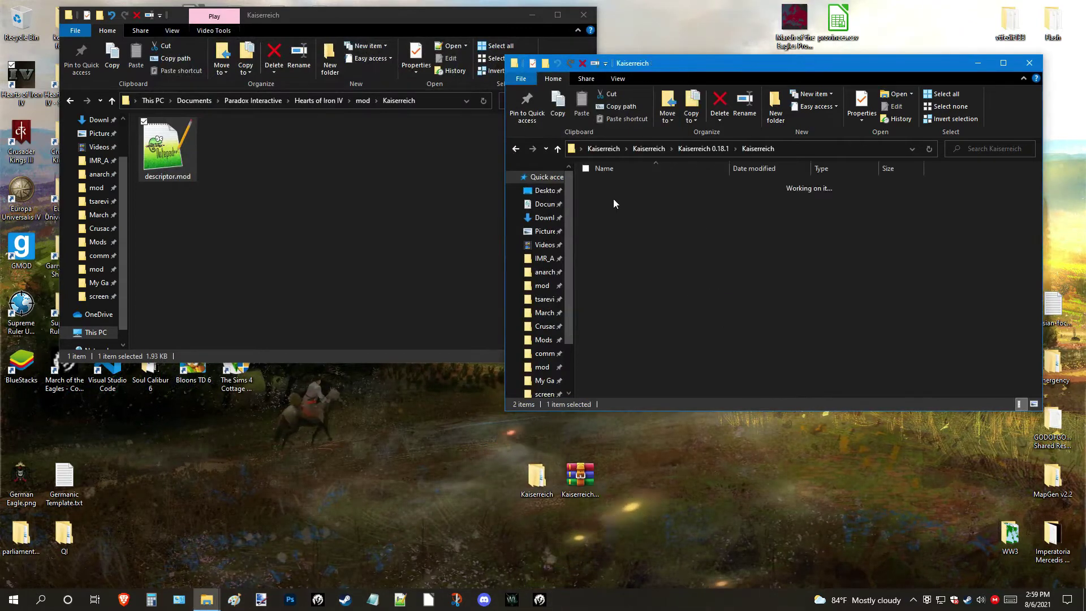
drag(650, 349, 660, 155)
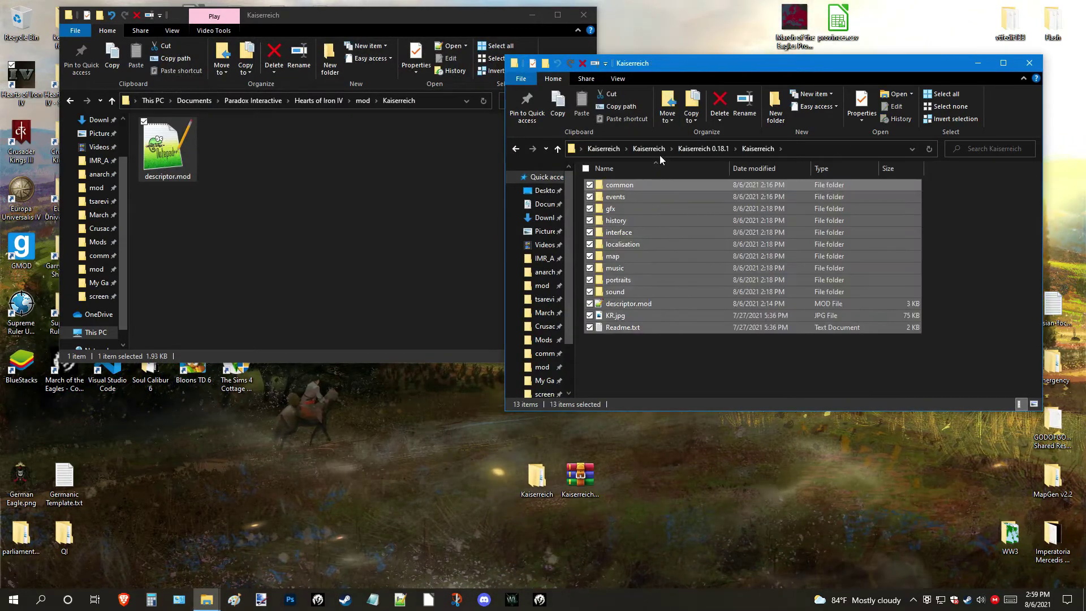
ctrl+click(601, 300)
drag(660, 230, 360, 240)
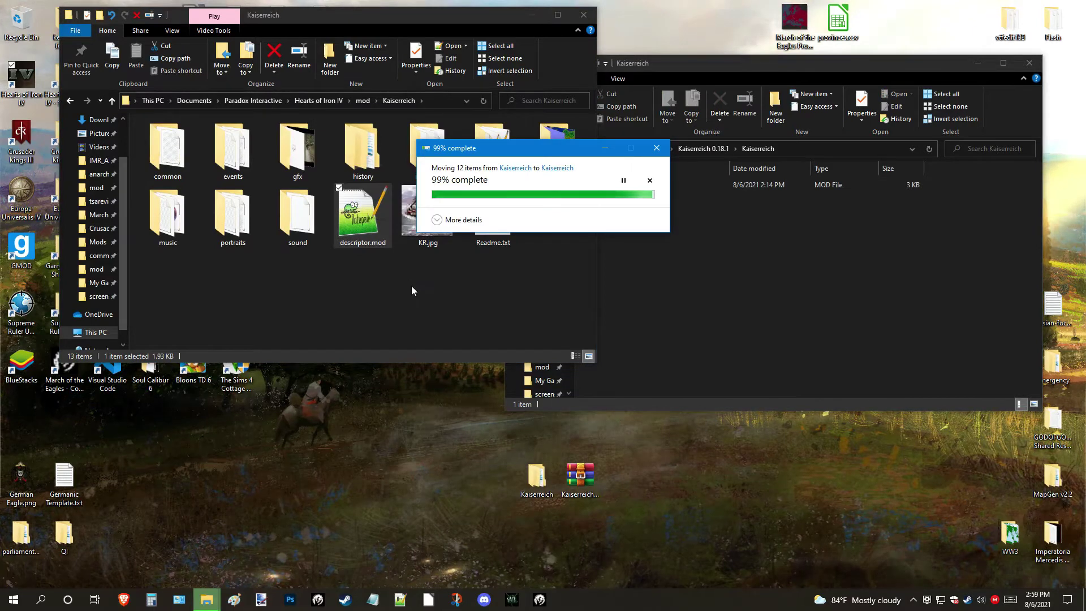
drag(344, 280, 367, 306)
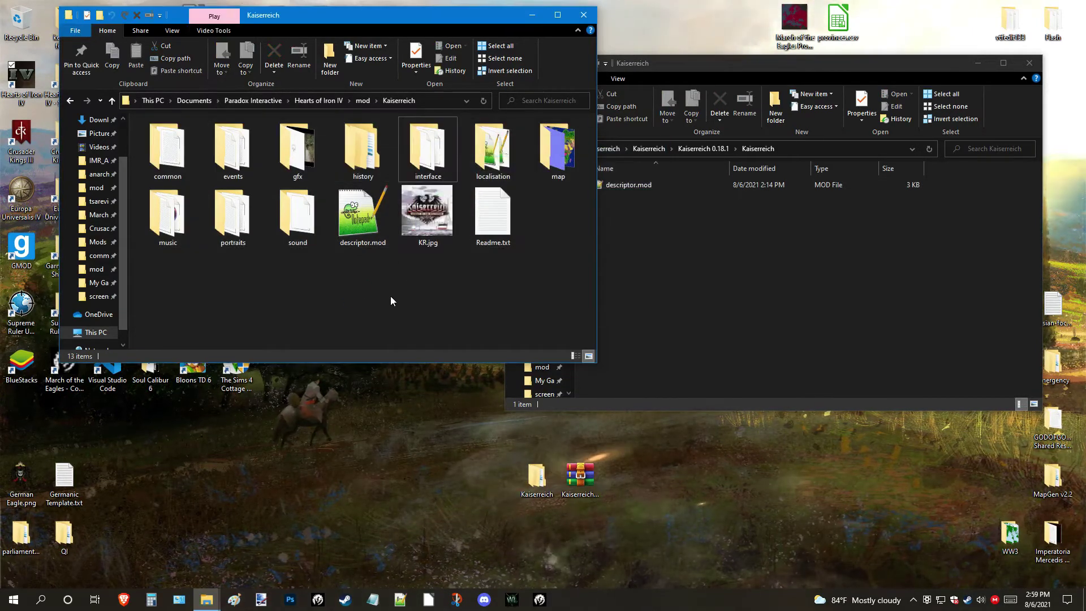
drag(386, 17, 369, 13)
- Start the Hearts of Iron IV launcher, check the new Kaiserreich entry in the Initial playset, and return to the home page
double_click(15, 82)
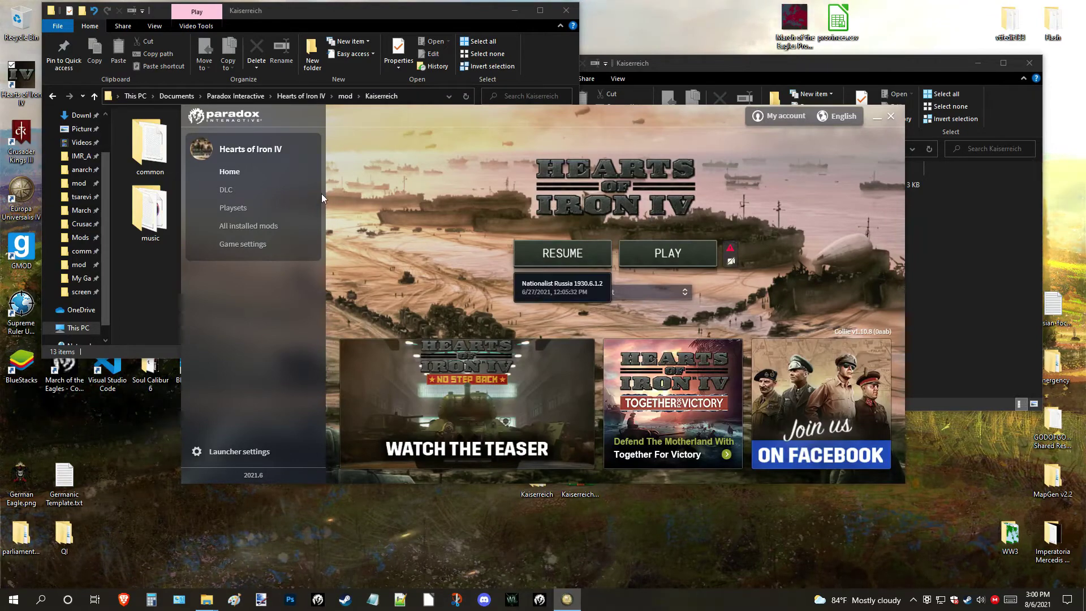
click(268, 207)
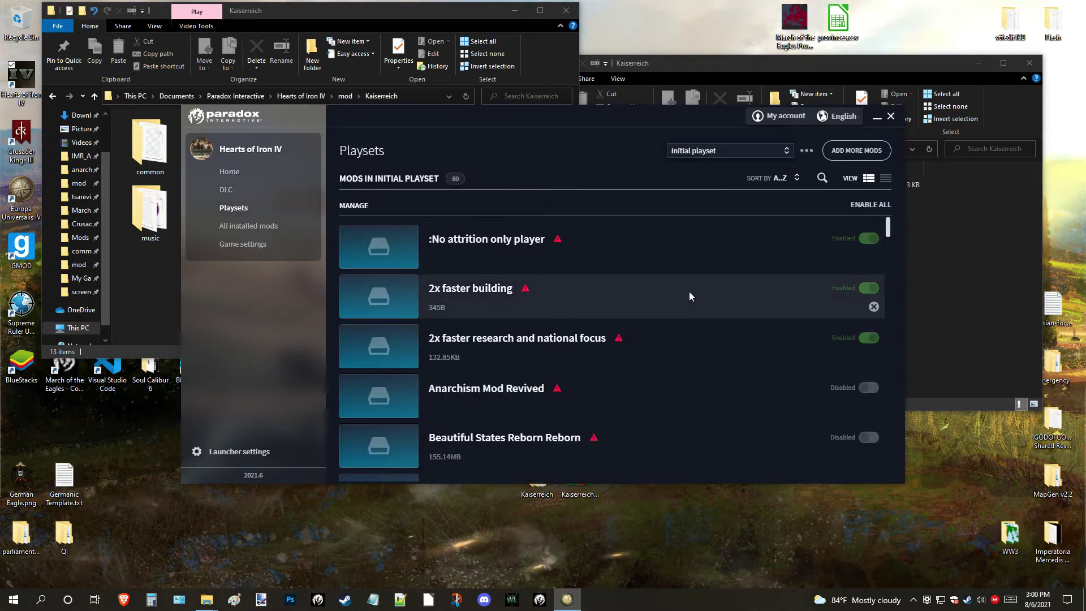
click(848, 152)
click(372, 450)
scroll(602, 329, down, 5)
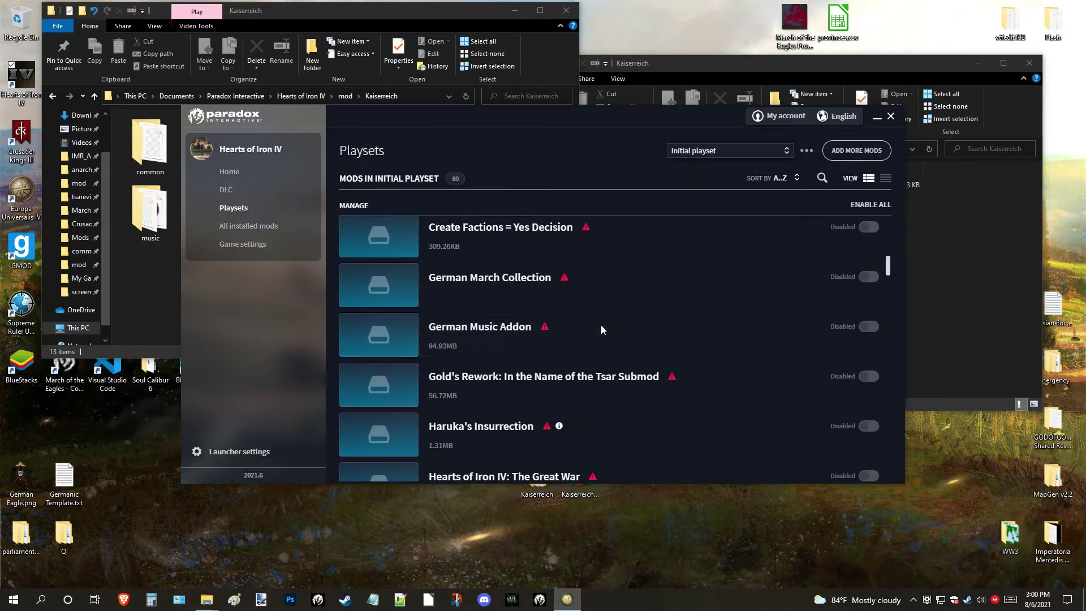
scroll(601, 327, down, 10)
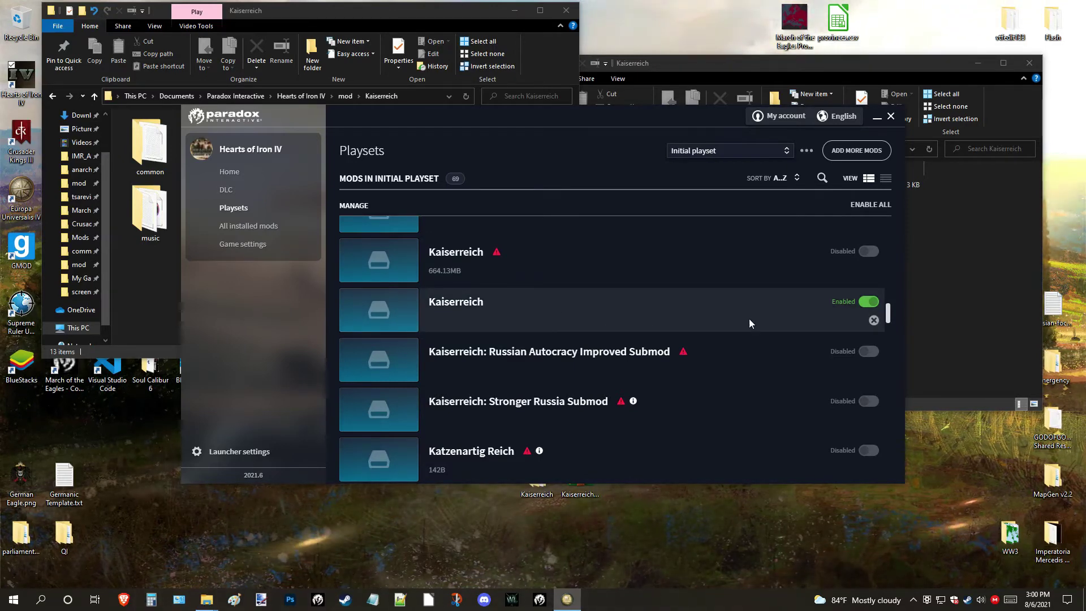
click(242, 177)
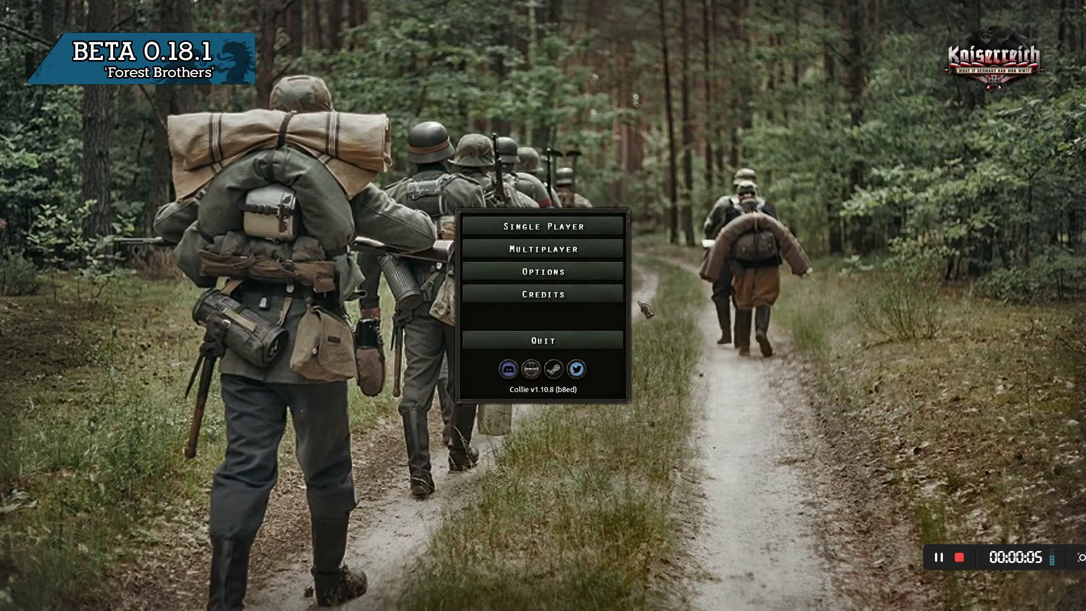
- Set up a new single-player game with the Russian Republic as the selected country
click(566, 228)
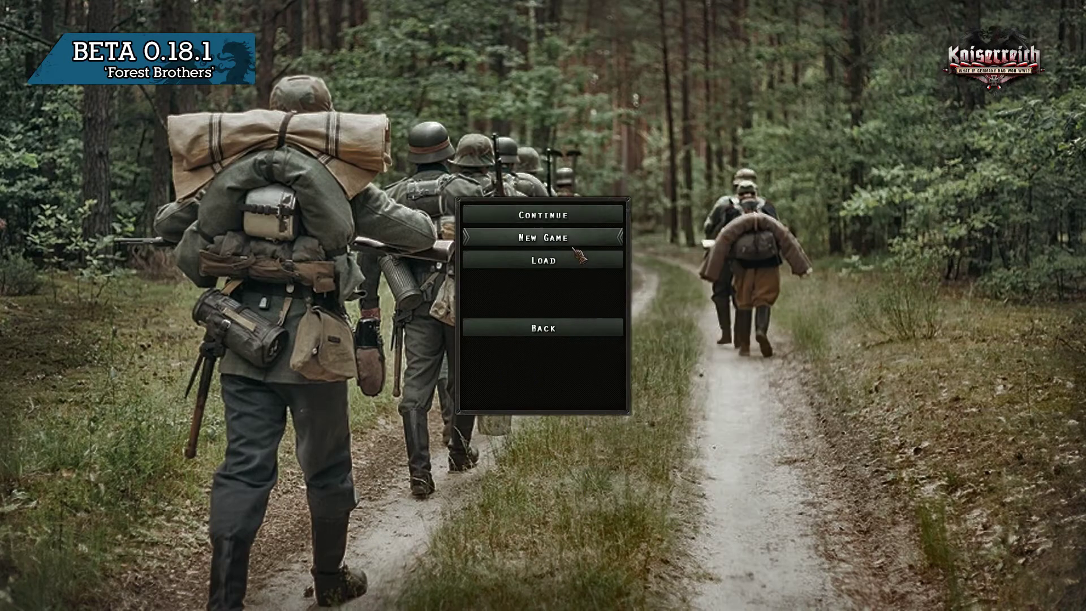
click(576, 238)
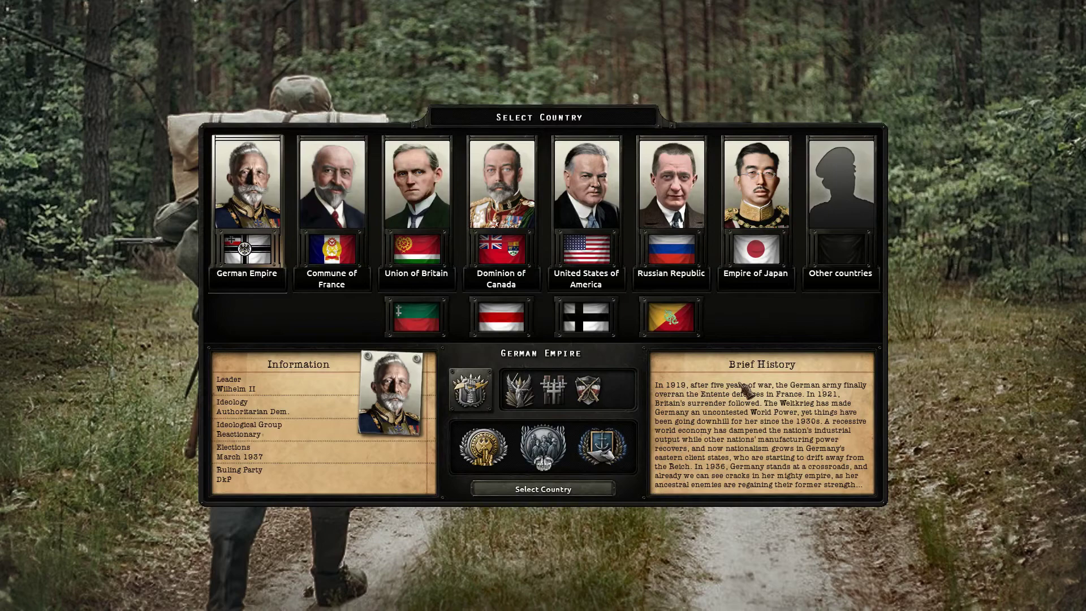
click(684, 249)
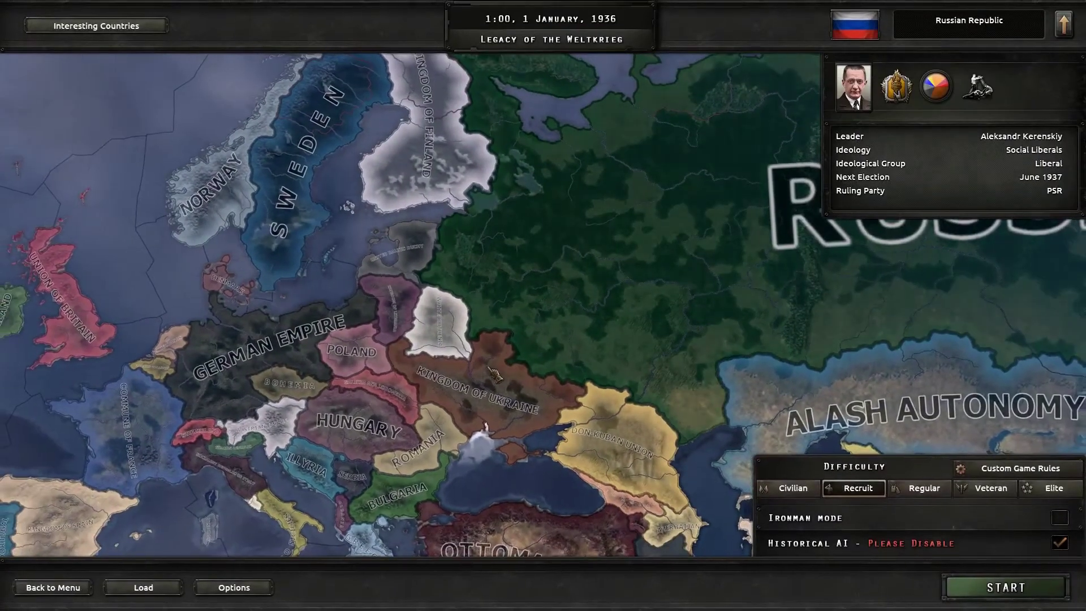
- Examine the country details across the start map, including Ukraine, the German Empire, Alash Autonomy, Afghanistan, Persia and the Ottoman Empire
click(494, 373)
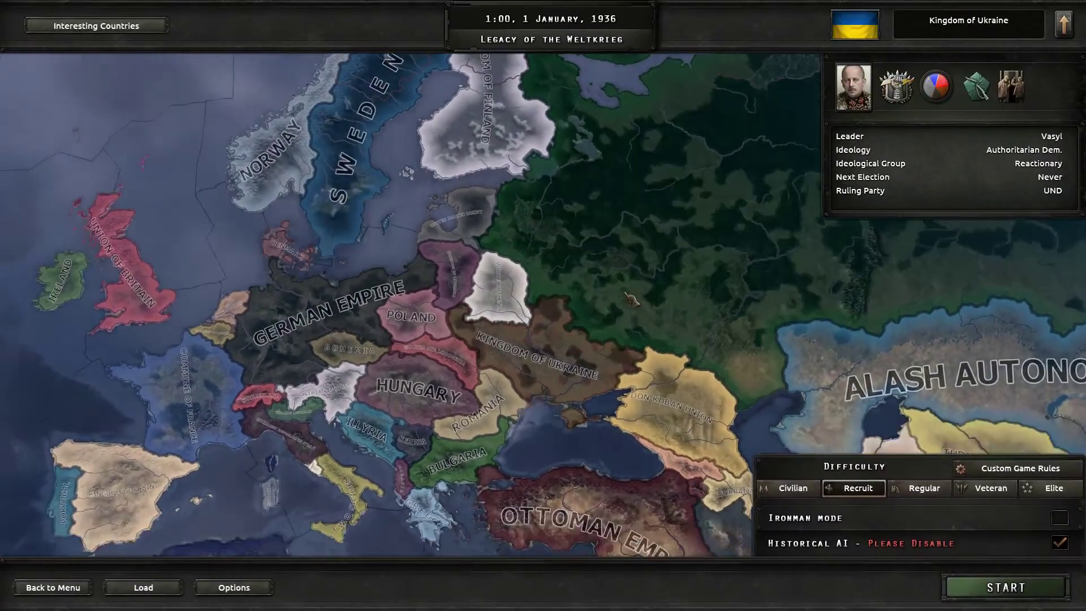
click(473, 314)
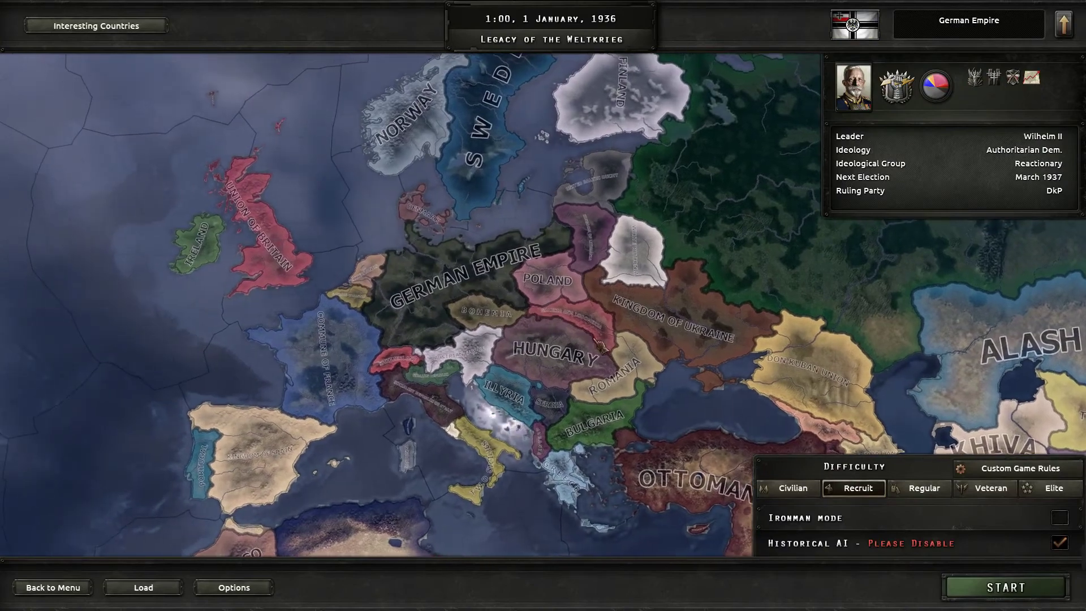
click(475, 325)
click(679, 243)
click(755, 347)
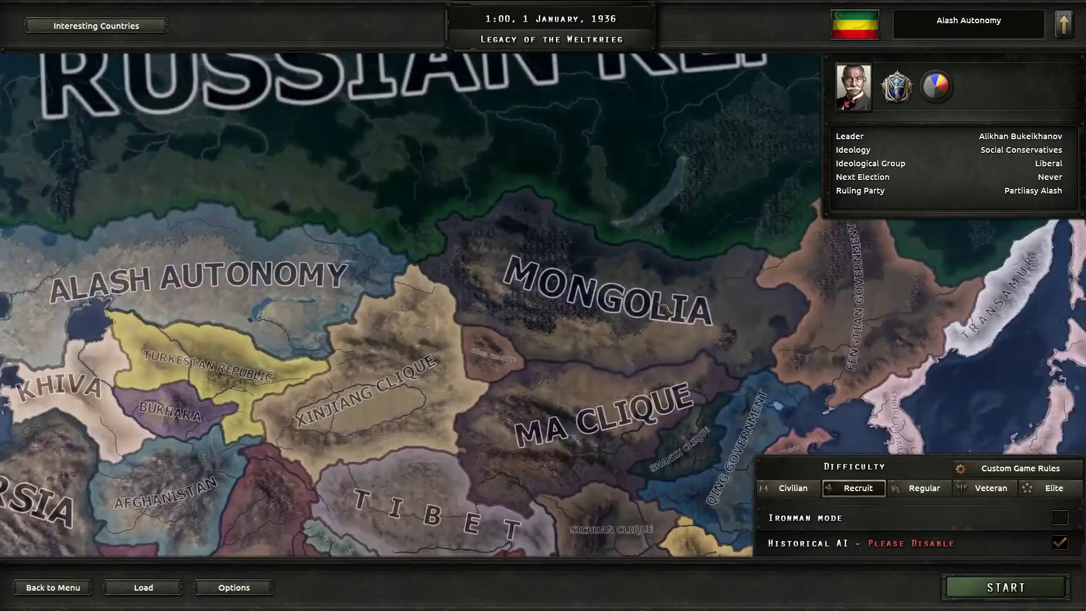
click(594, 244)
click(577, 391)
click(503, 328)
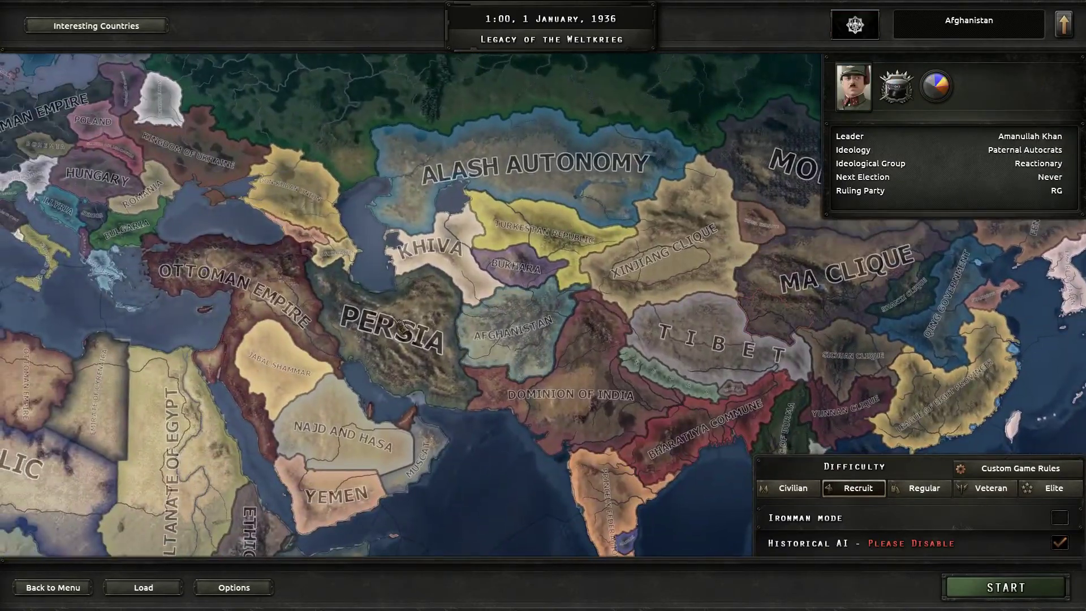
click(396, 328)
scroll(700, 313, up, 3)
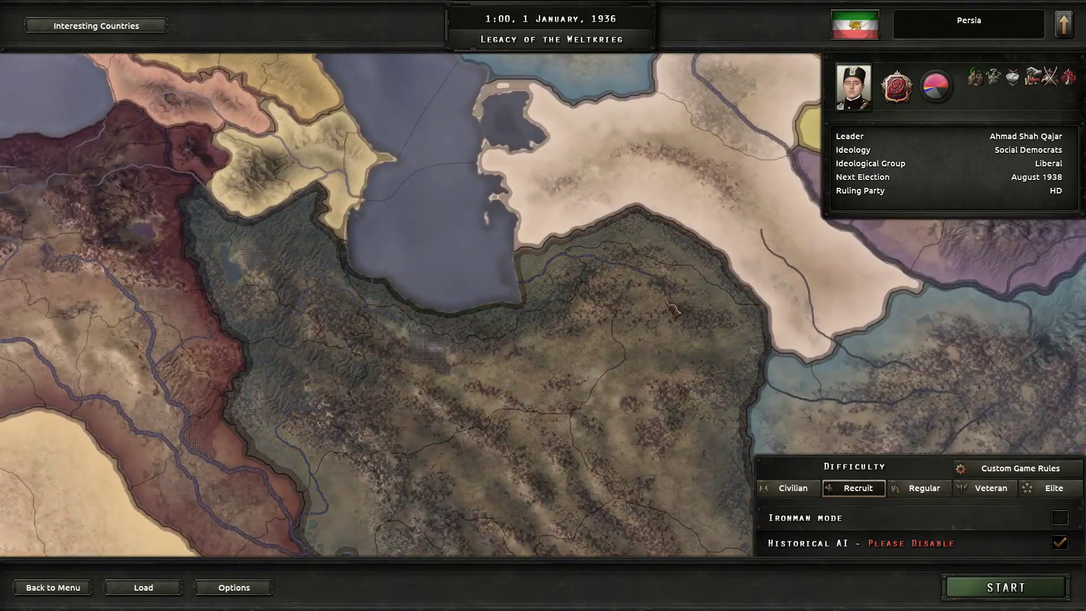
scroll(616, 232, down, 3)
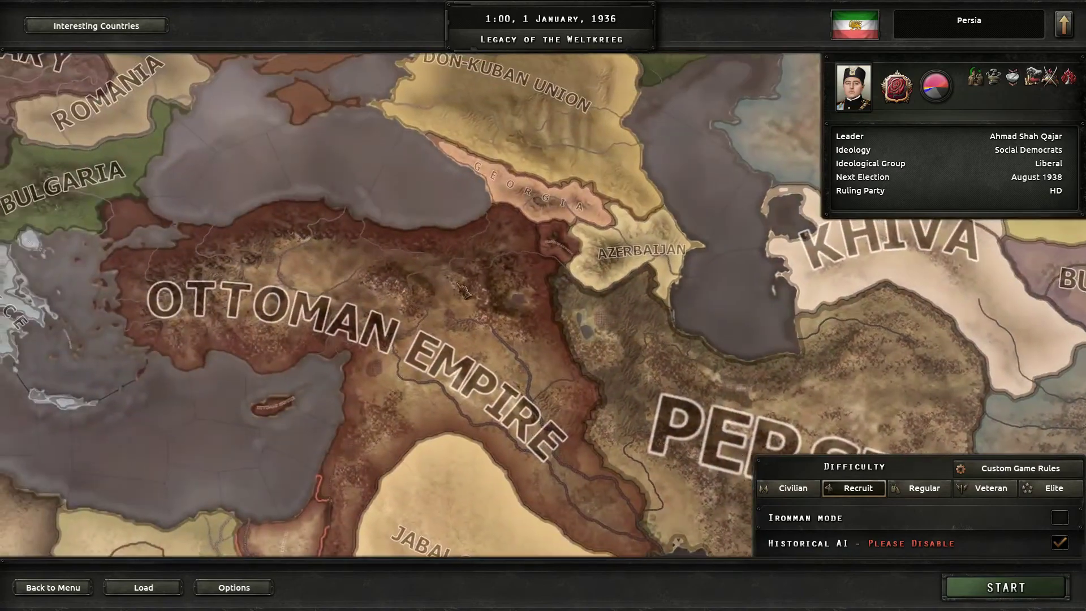
click(540, 320)
key(w)
key(a)
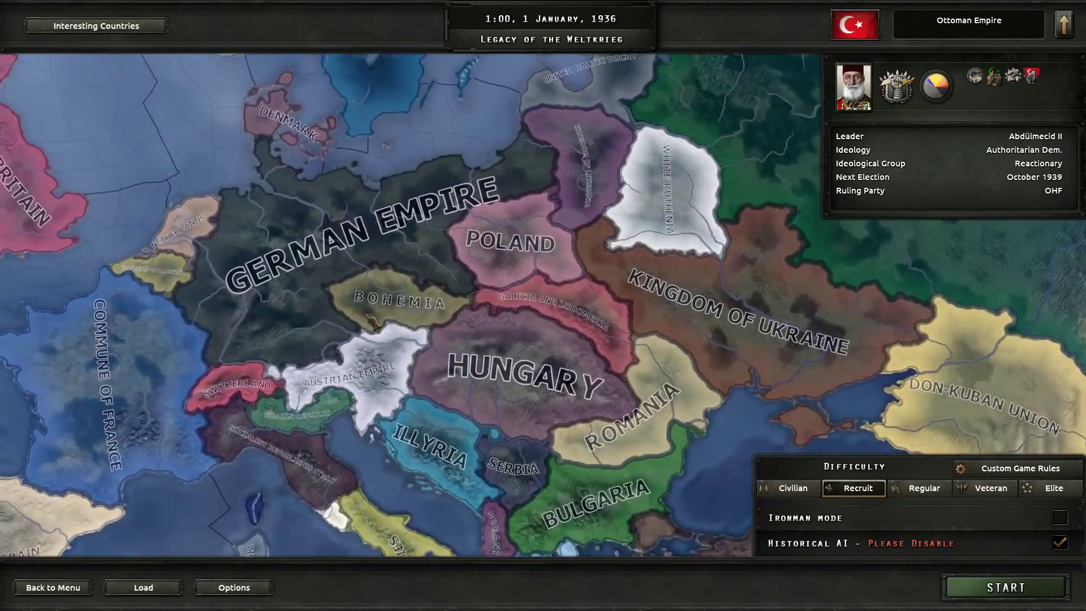
- Choose the German Empire, disable Historical AI and start the game
click(425, 269)
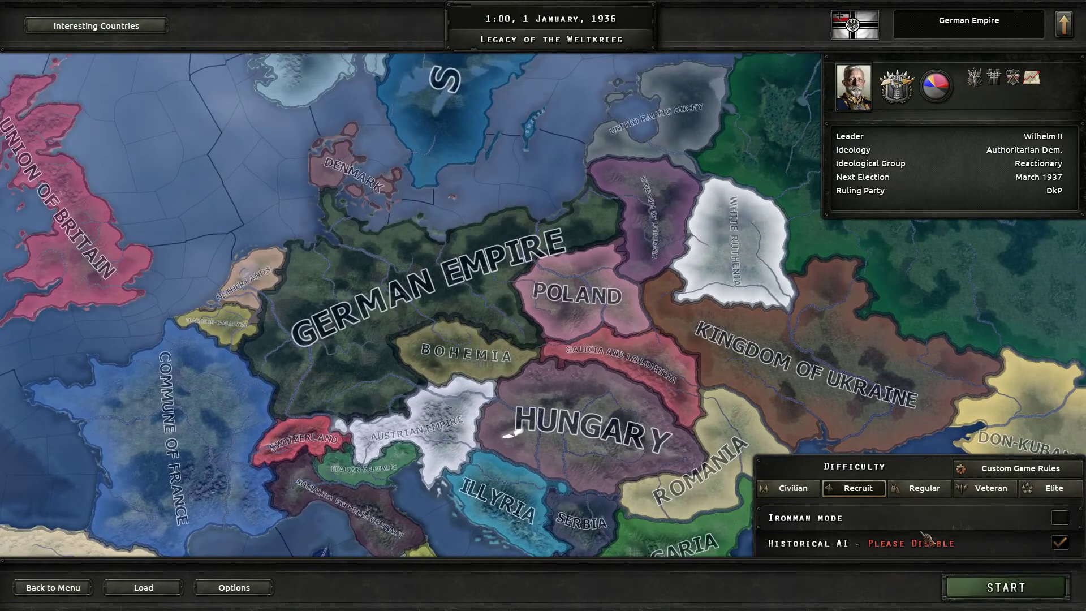
click(1060, 543)
click(974, 591)
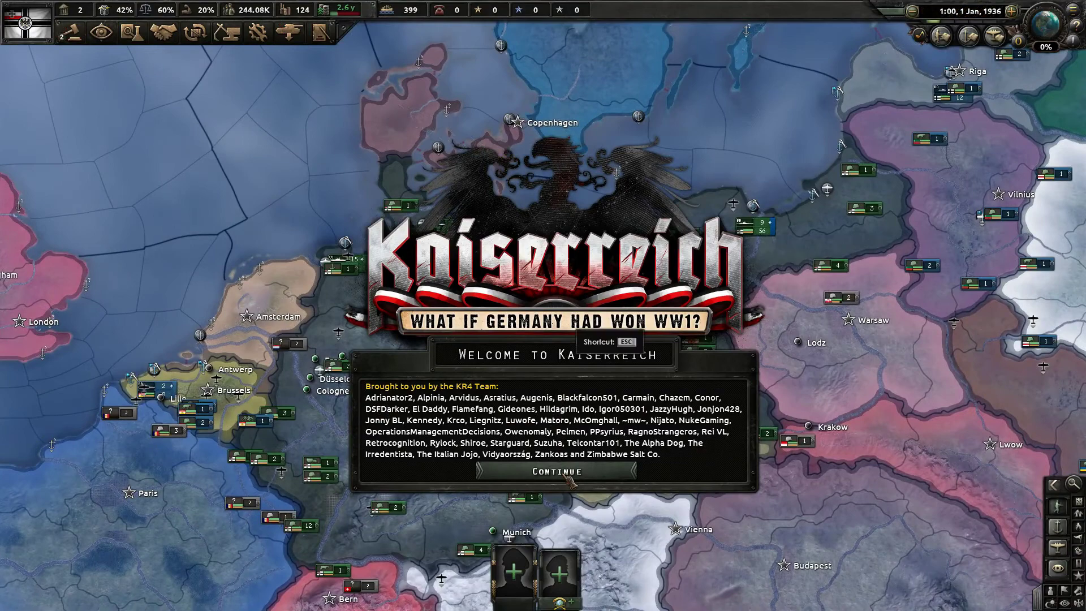
- Dismiss the Welcome to Kaiserreich window and order the divisions across Germany to move to Berlin
click(557, 473)
click(602, 410)
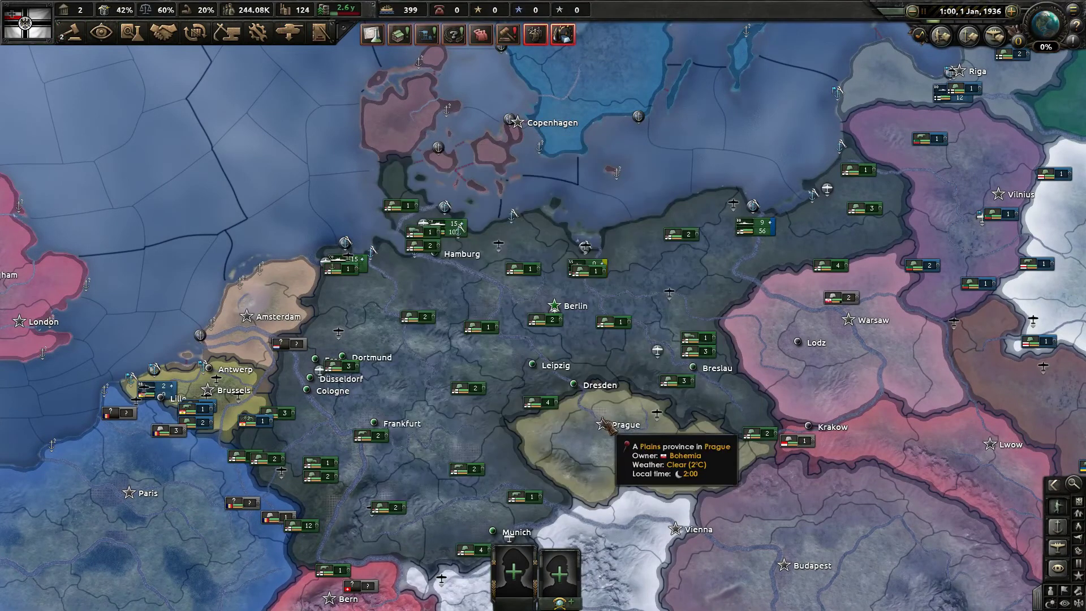
drag(351, 436, 668, 266)
scroll(667, 266, up, 3)
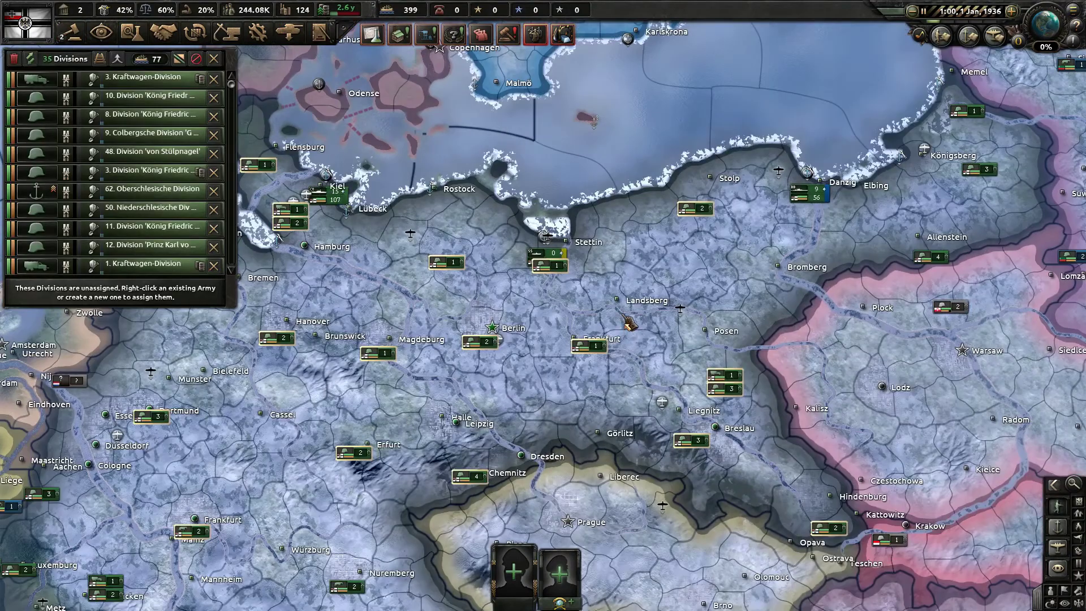
right_click(497, 333)
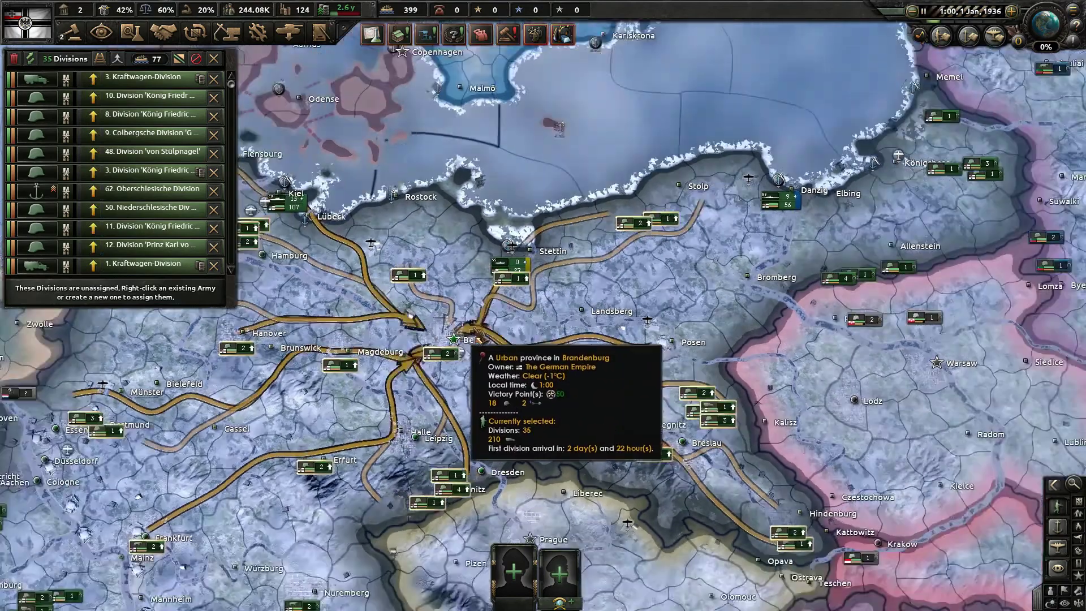
click(478, 339)
- Unpause the game and answer the German constitution event with "A constitution guarantees stability, at least."
scroll(478, 340, down, 5)
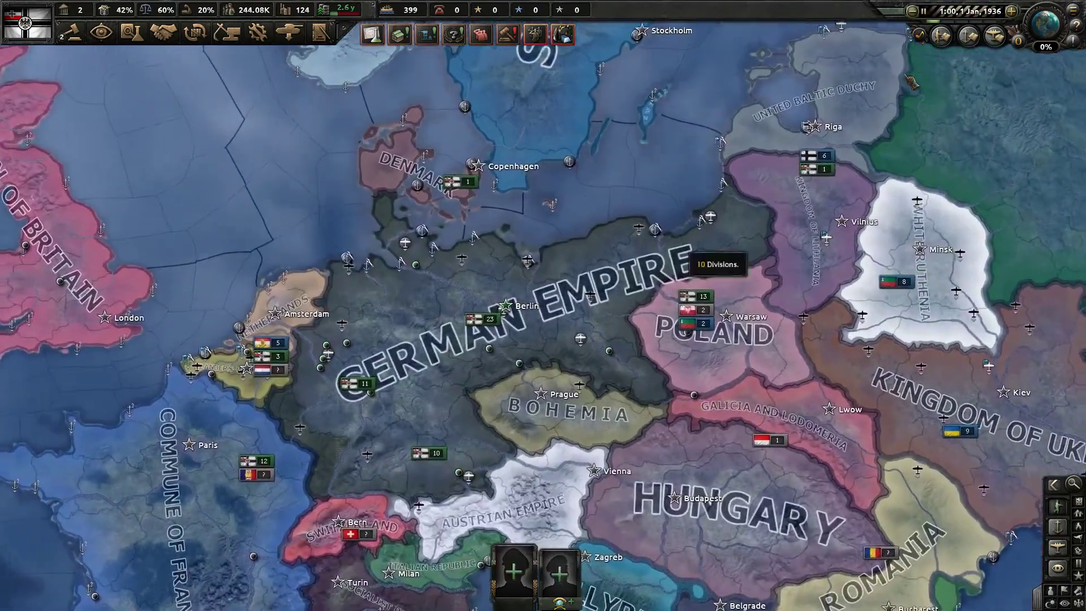
click(923, 11)
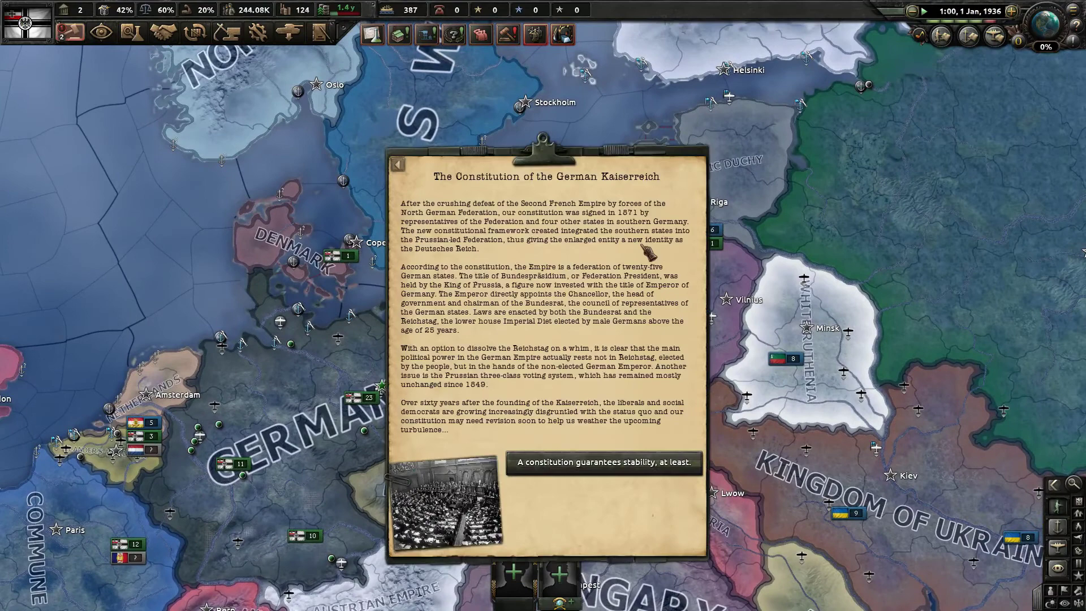
click(603, 462)
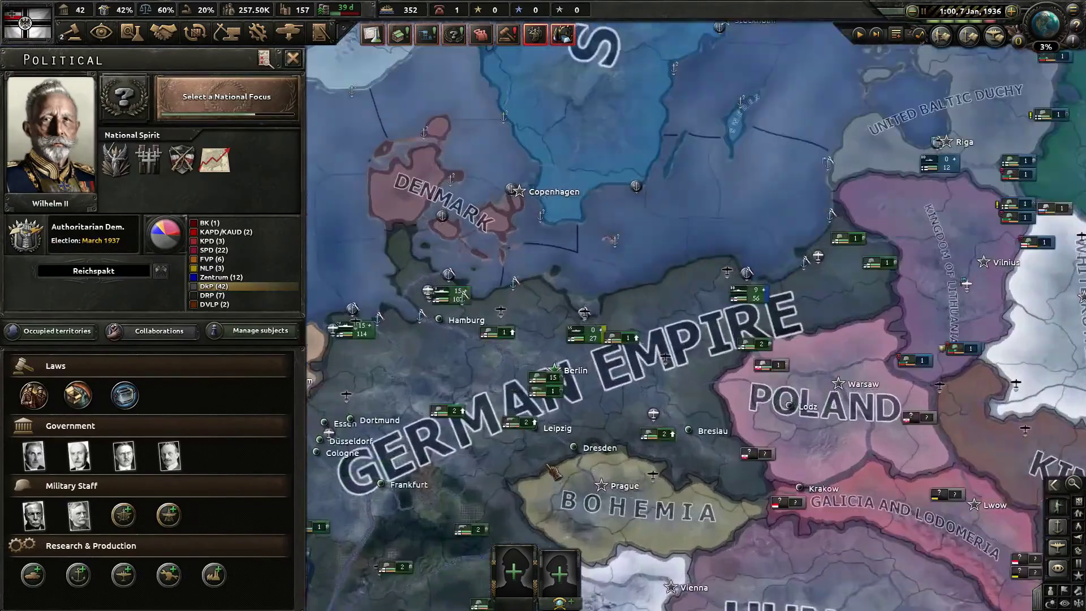
- Examine the terrain, cities and unit models across Germany and its neighbours up close and from afar
scroll(576, 466, up, 3)
scroll(588, 442, up, 2)
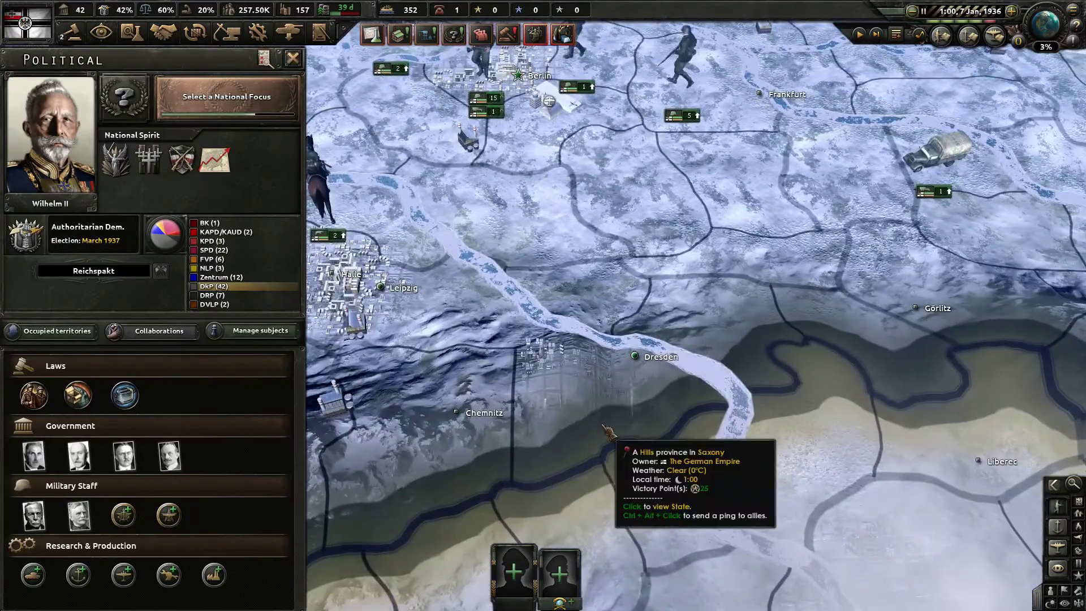
scroll(608, 457, down, 2)
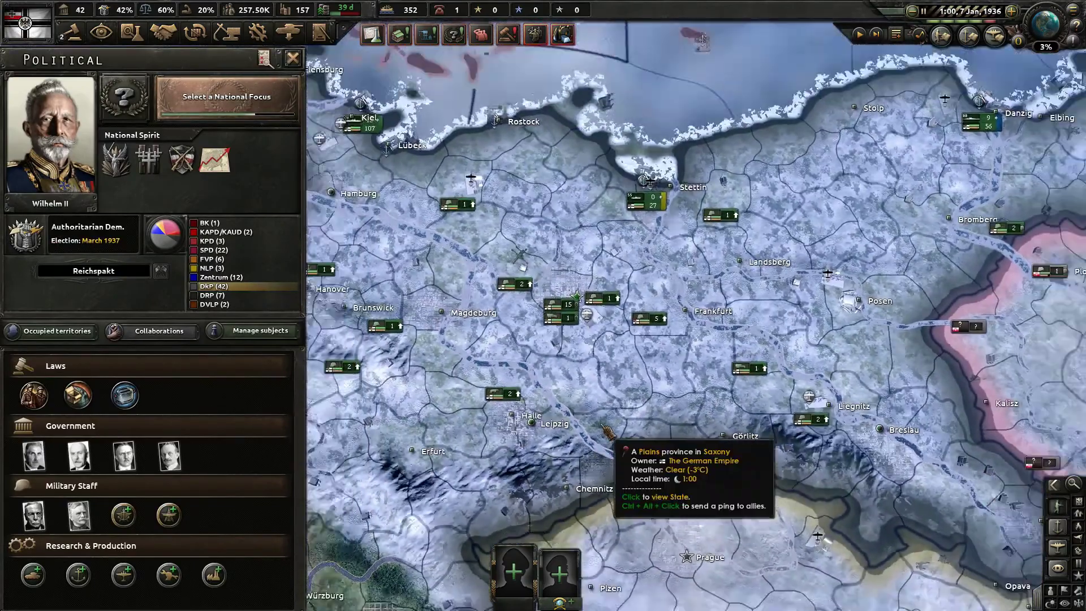
scroll(608, 433, down, 1)
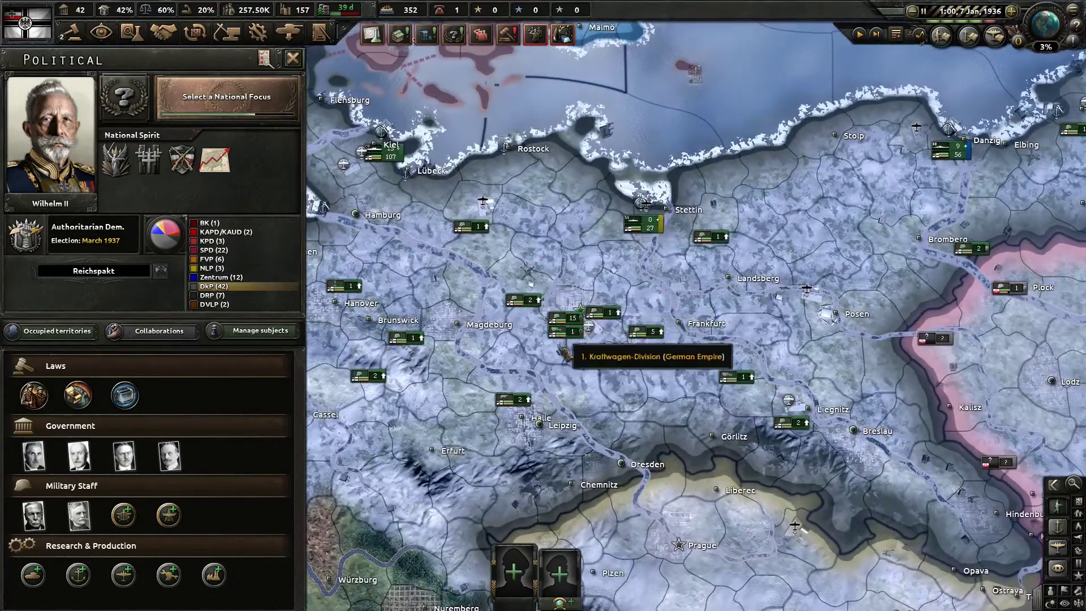
scroll(564, 352, up, 3)
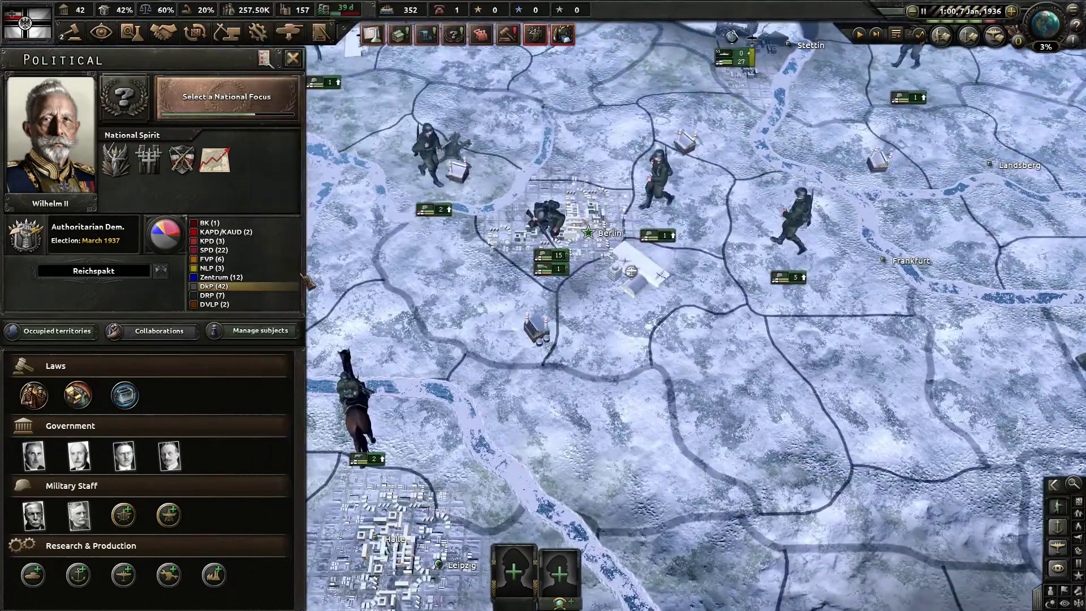
scroll(399, 196, down, 6)
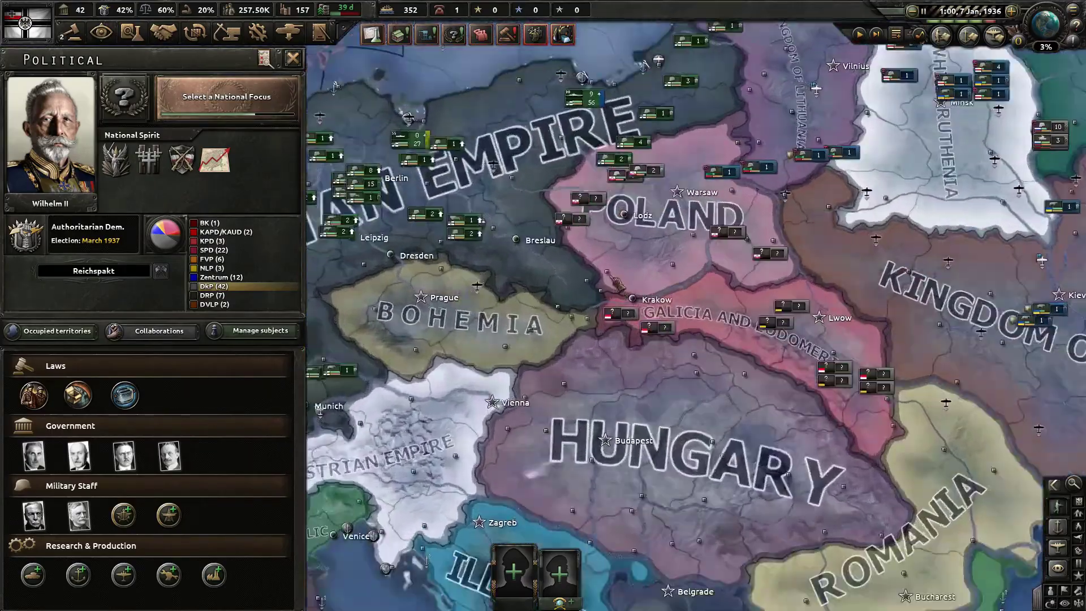
scroll(618, 286, up, 2)
scroll(739, 382, down, 1)
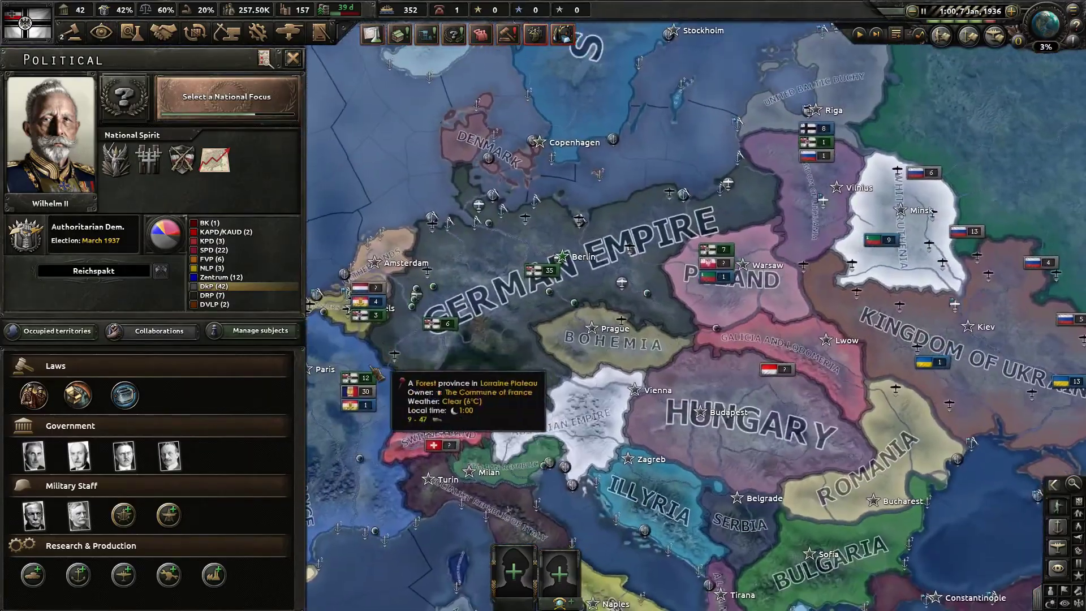
scroll(376, 371, up, 2)
scroll(696, 317, down, 2)
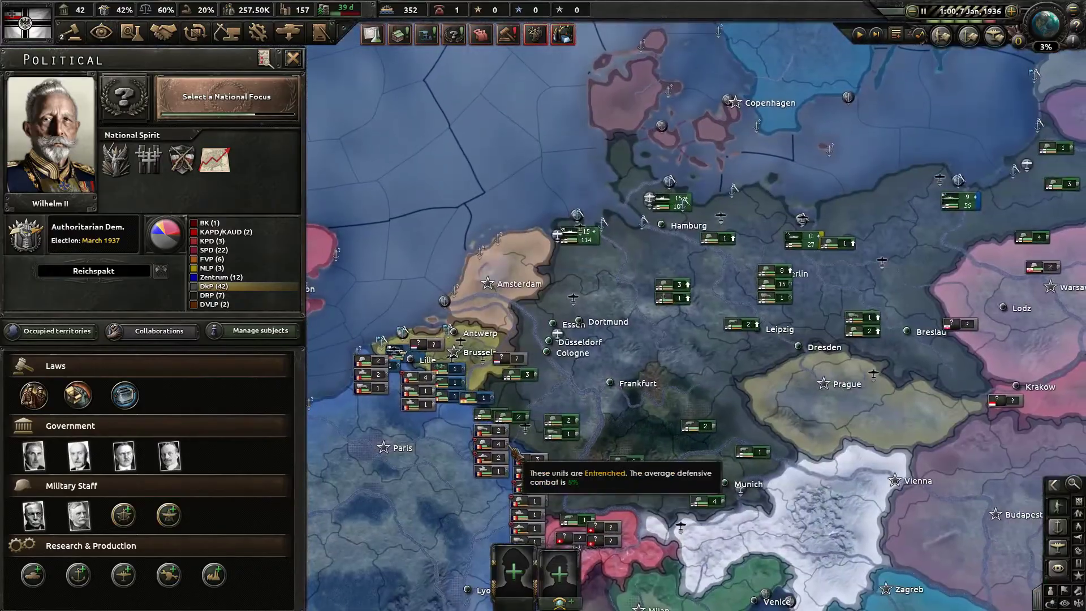
scroll(482, 303, up, 2)
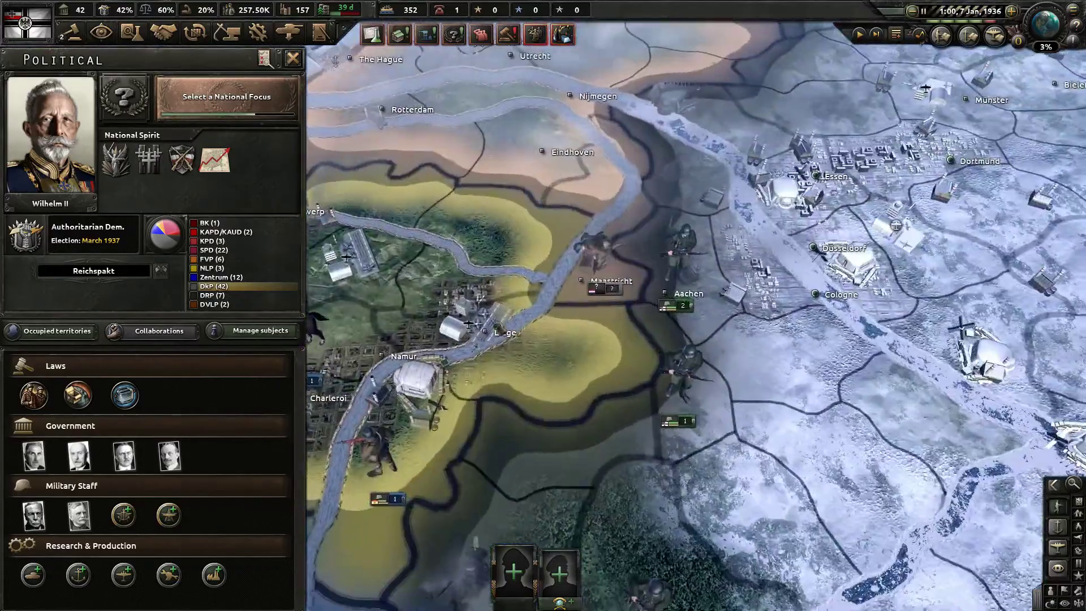
- Survey the European map, examining the country borders and stationed divisions around Lwow, Warsaw, Vilnius and Minsk
scroll(498, 330, down, 5)
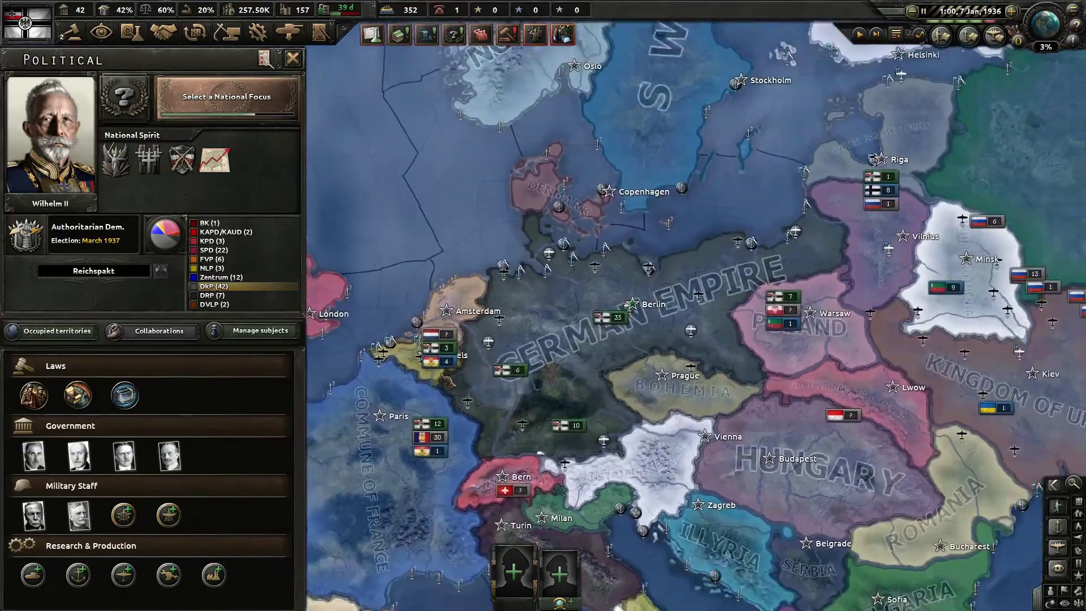
scroll(447, 381, down, 1)
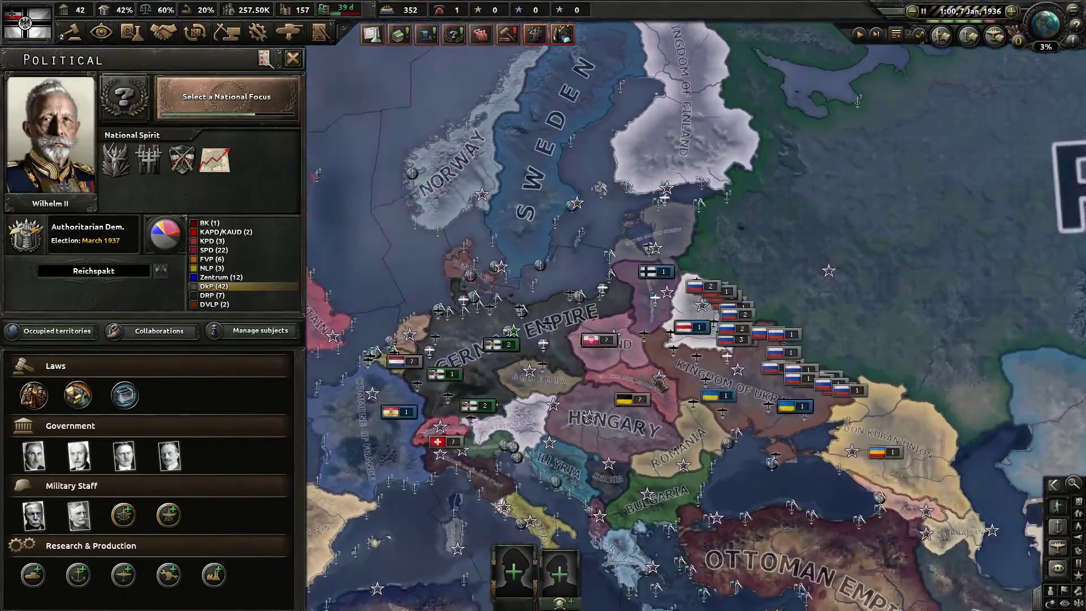
scroll(661, 385, up, 2)
scroll(685, 395, up, 4)
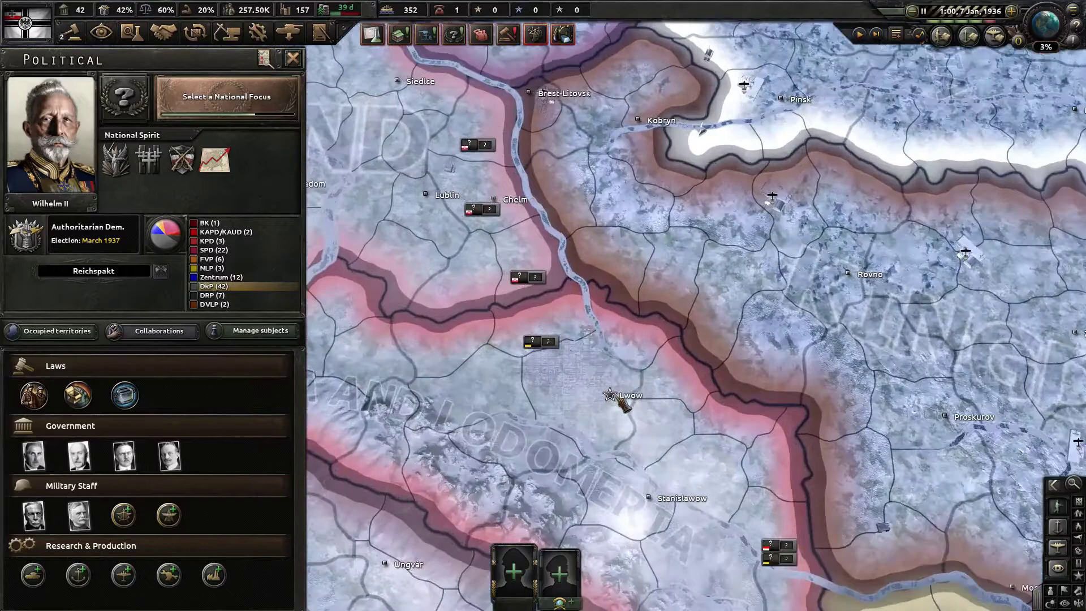
scroll(622, 403, down, 5)
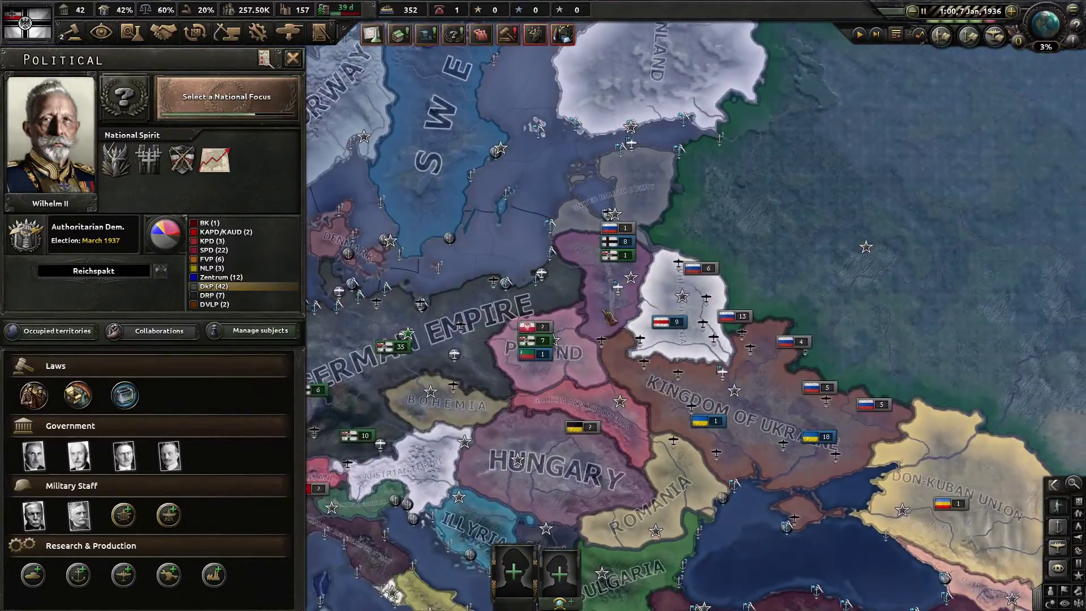
scroll(606, 313, up, 5)
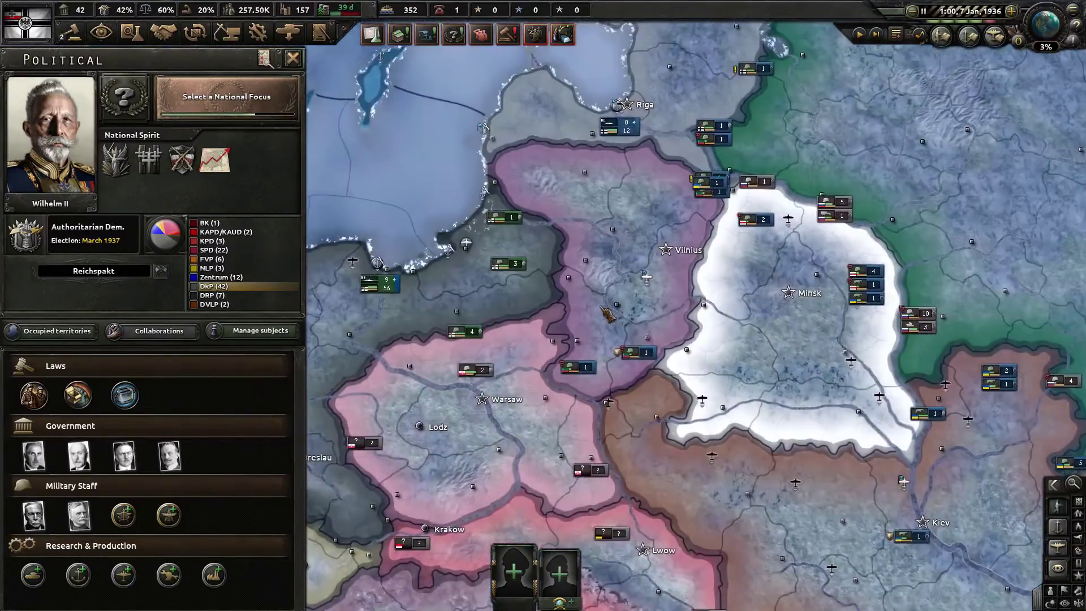
scroll(606, 311, down, 2)
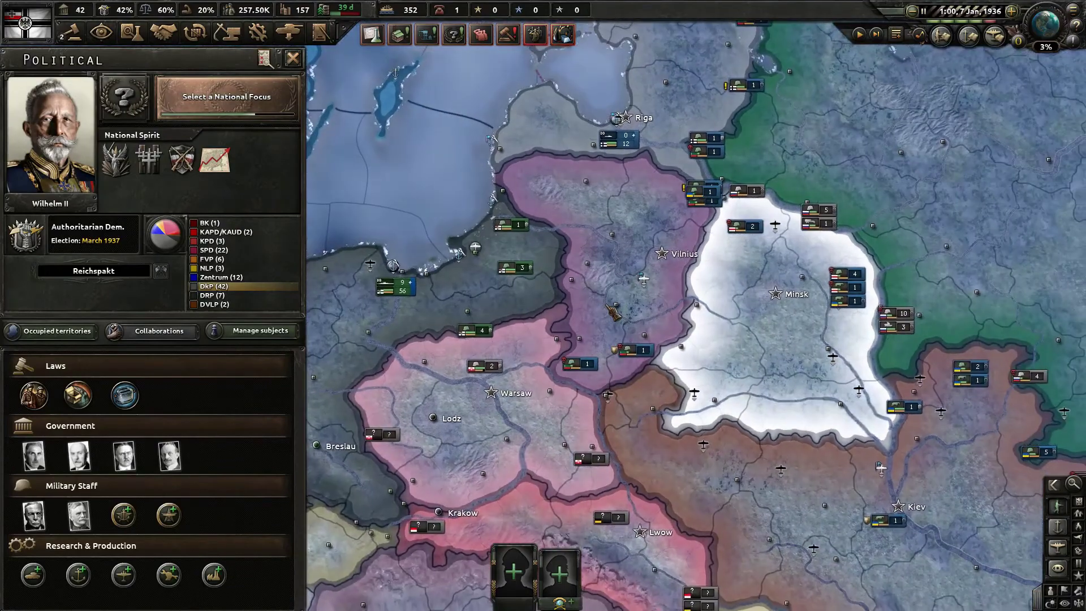
scroll(612, 312, up, 2)
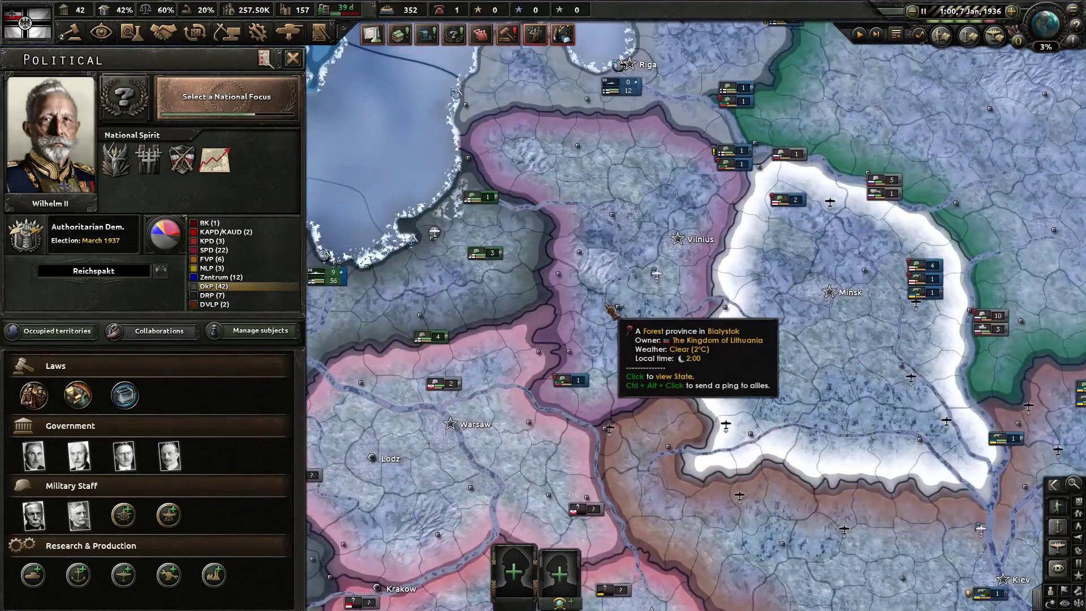